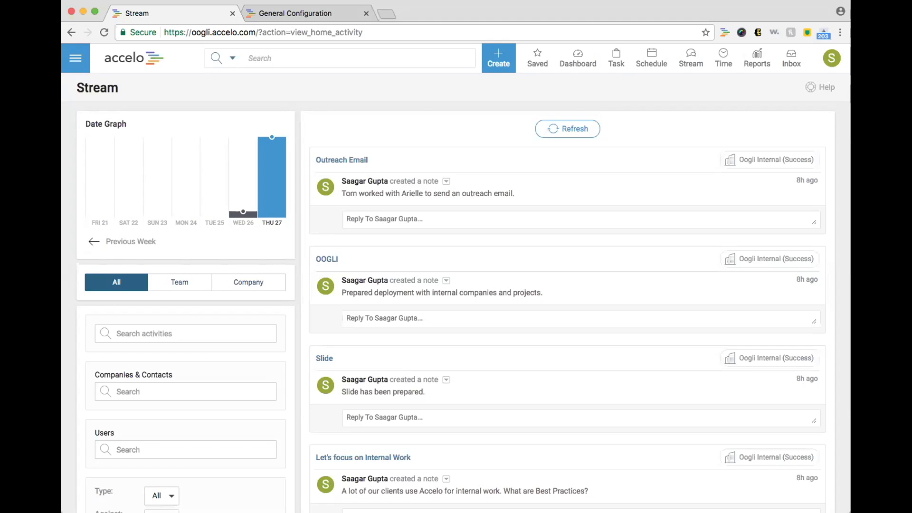
Step: Go through Configuration and Companies & Contacts to reach the Company Progressions settings
click(76, 56)
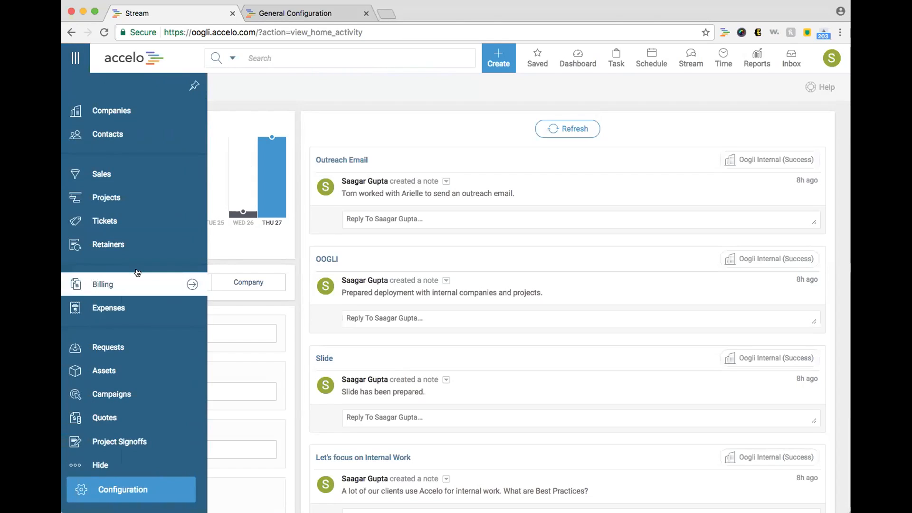
click(167, 489)
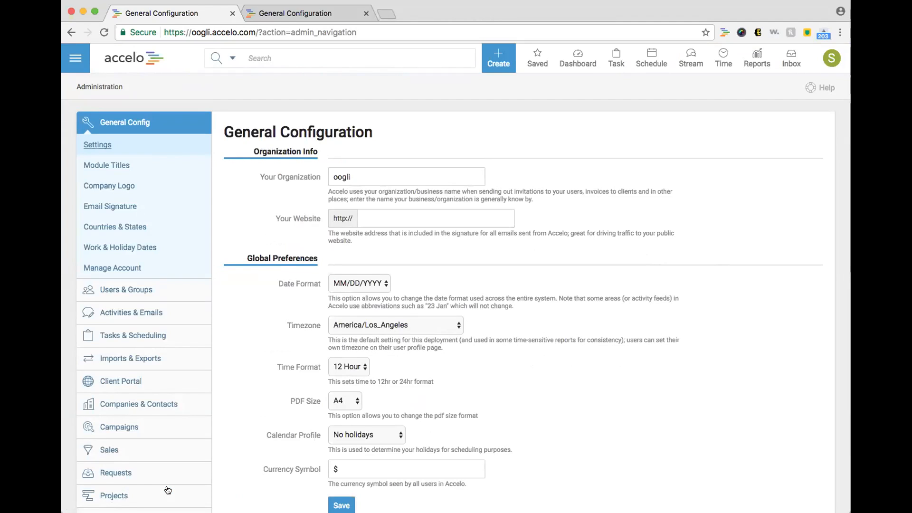
click(162, 409)
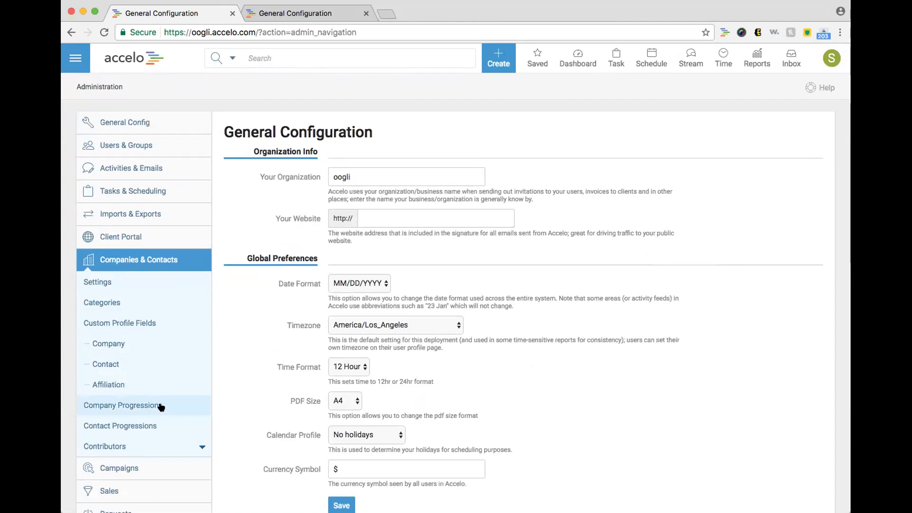
click(158, 406)
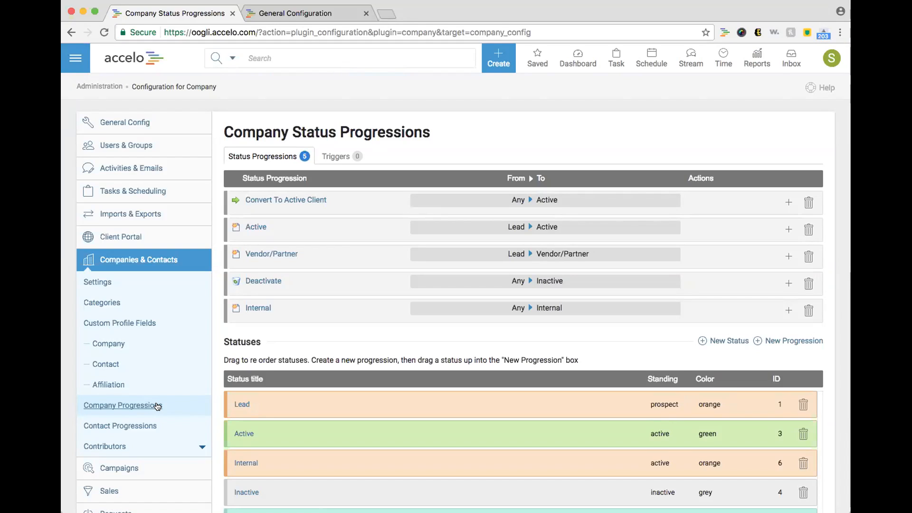
Step: In the second tab, open the Oogli Internal (Success) company, then return to the progressions tab
click(289, 13)
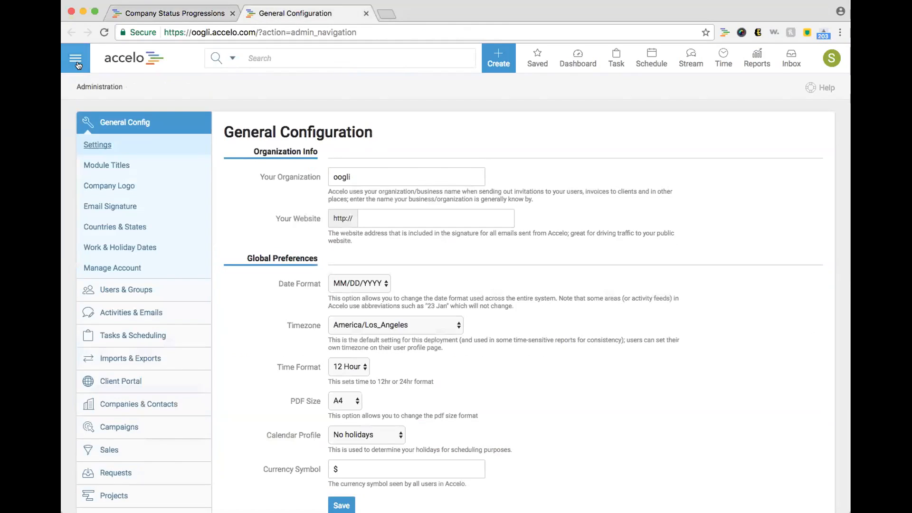
click(77, 61)
click(111, 110)
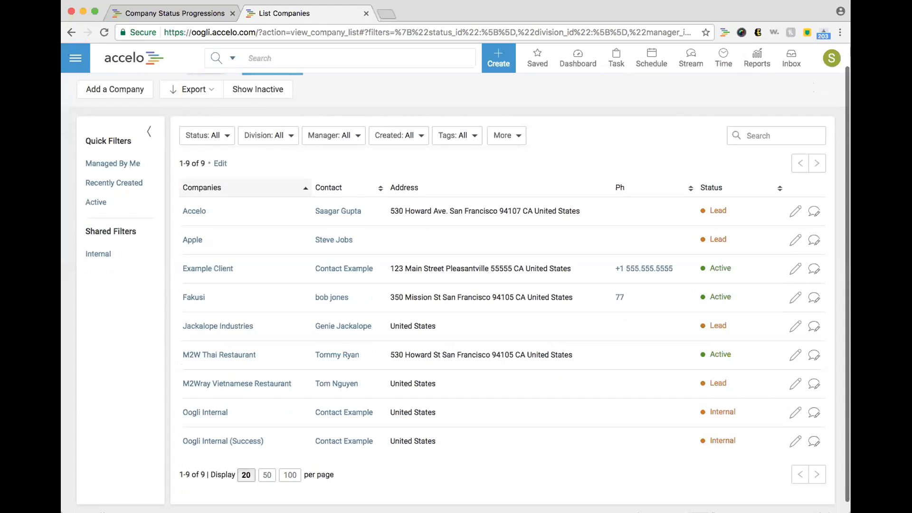
click(231, 442)
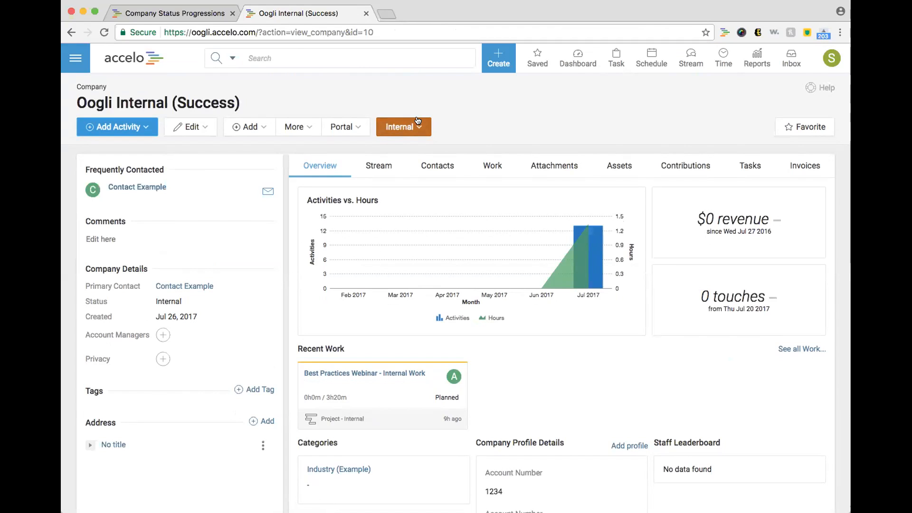
click(194, 12)
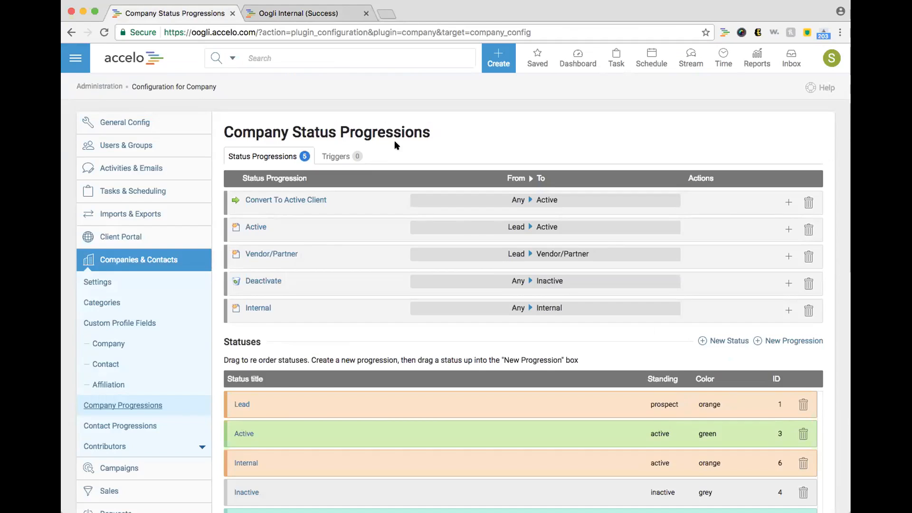
scroll(394, 140, down, 3)
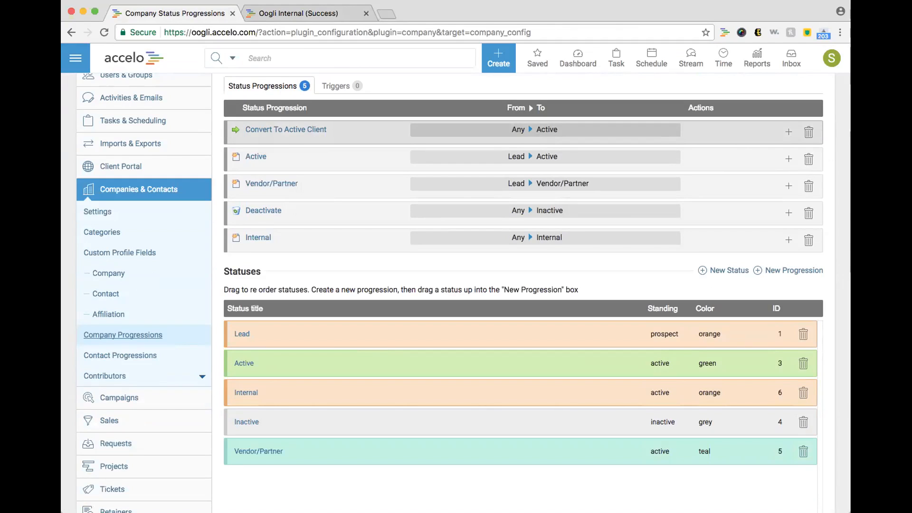
click(718, 268)
click(471, 248)
text(Internal)
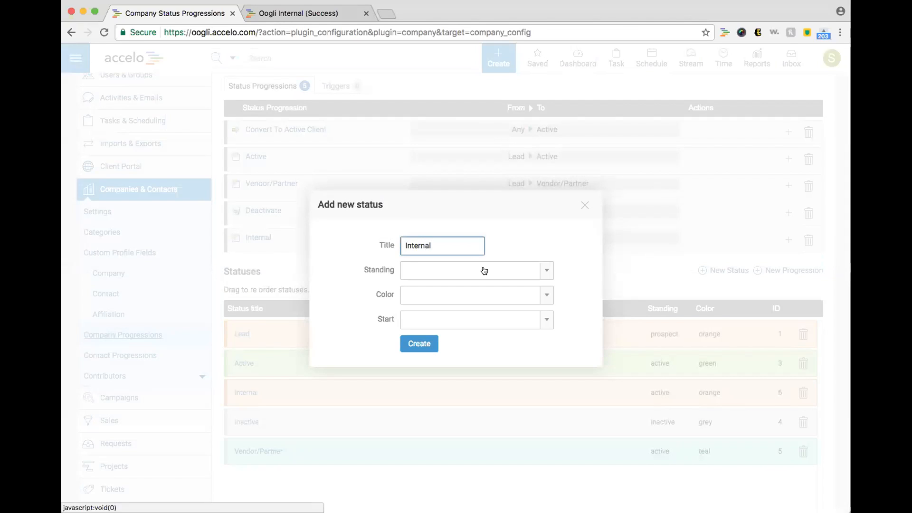
click(486, 270)
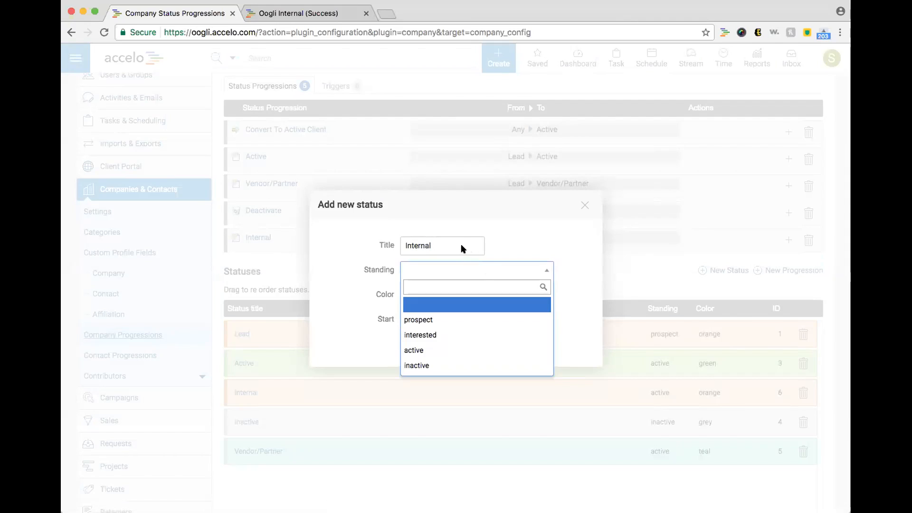
click(464, 247)
double_click(464, 245)
click(472, 271)
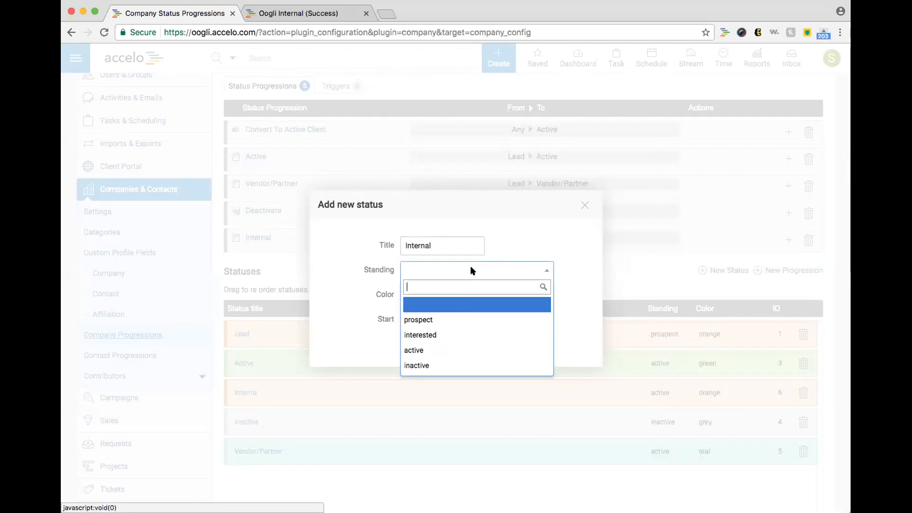
click(440, 350)
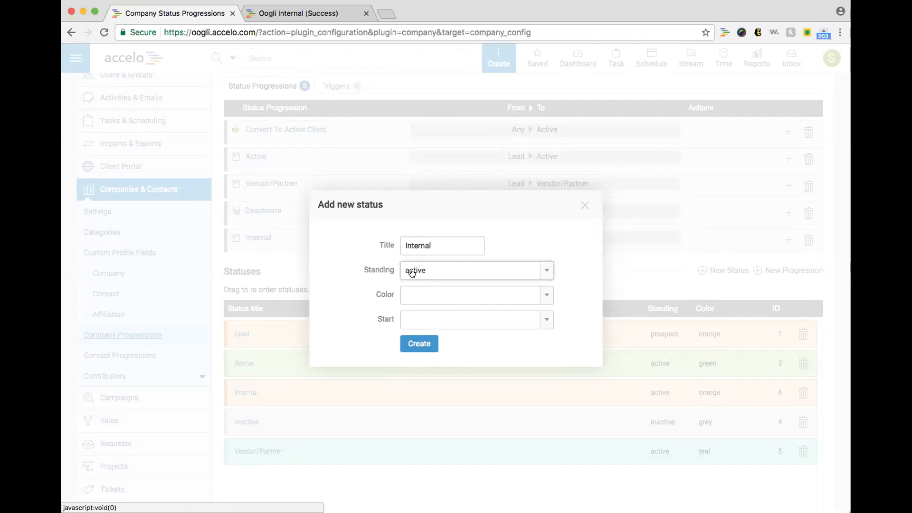
click(411, 294)
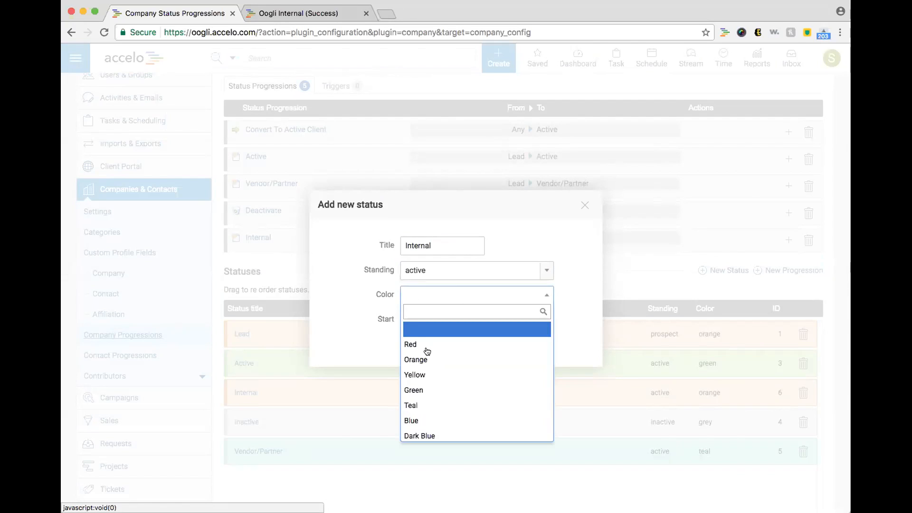
click(435, 393)
click(426, 318)
click(420, 369)
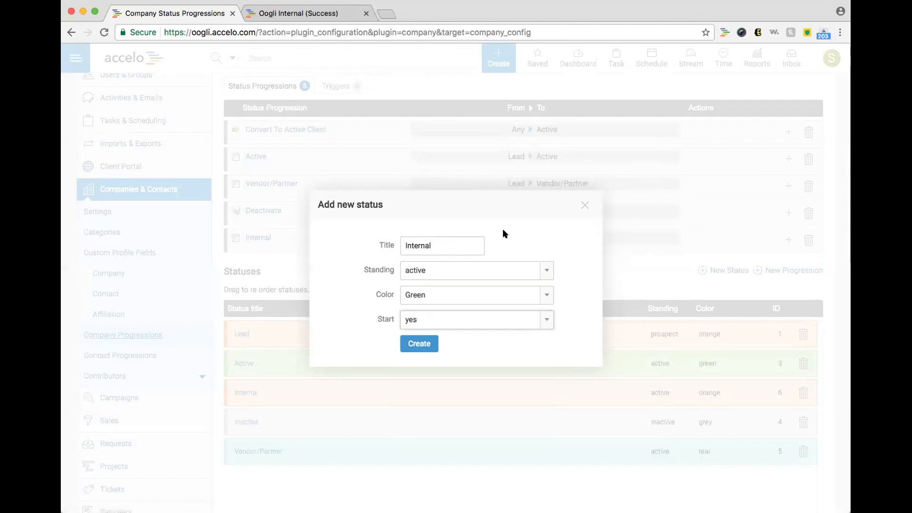
click(583, 205)
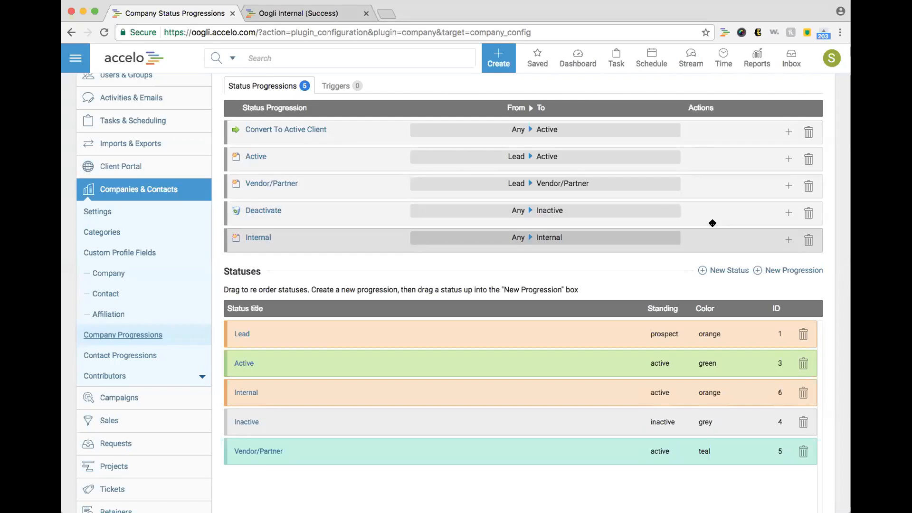
Step: Draft a new progression from Active to Internal starting from Any status, then cancel it
click(793, 271)
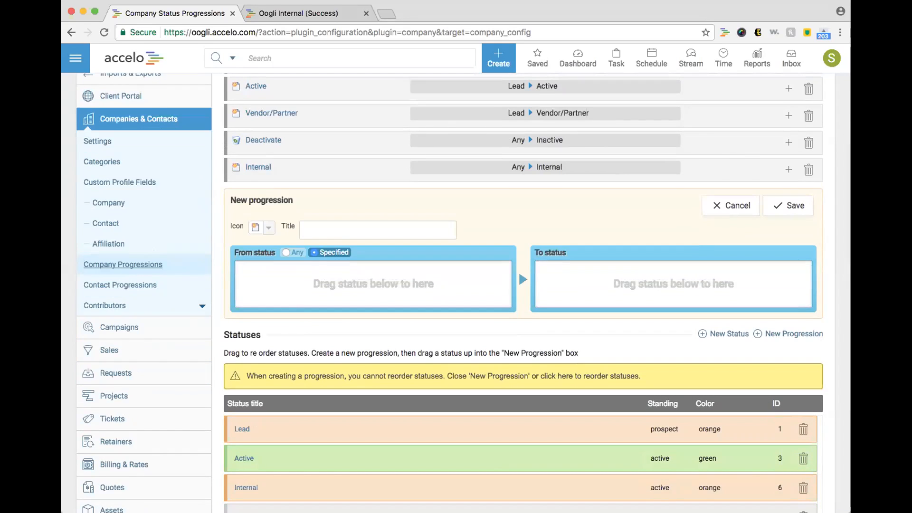
scroll(665, 366, down, 3)
drag(640, 384, 439, 235)
drag(374, 420, 558, 224)
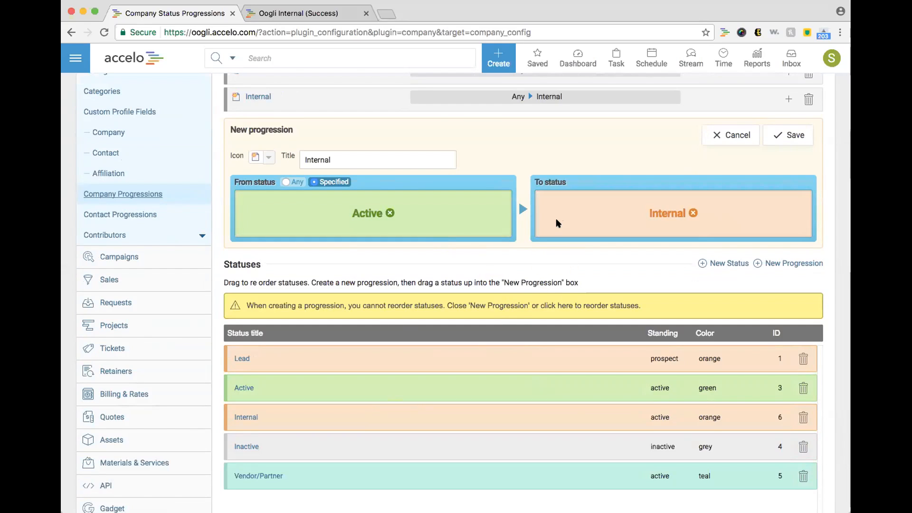
click(287, 182)
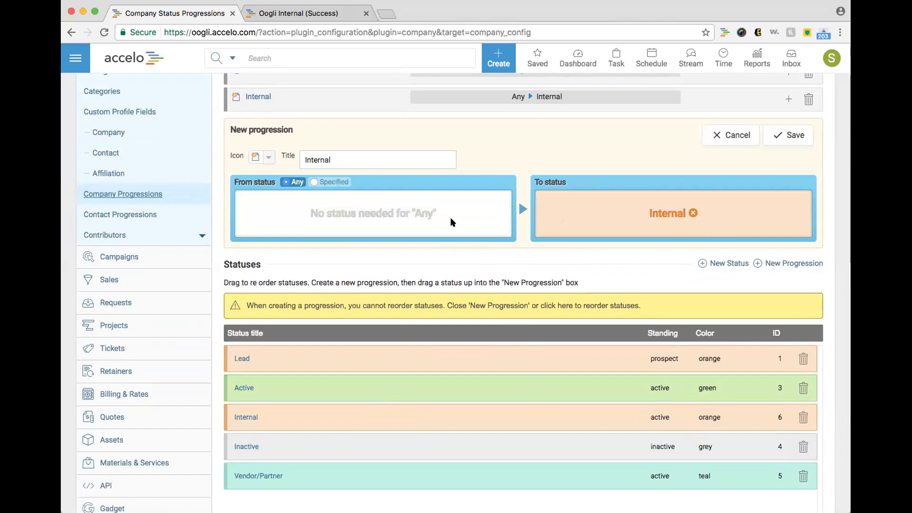
click(708, 135)
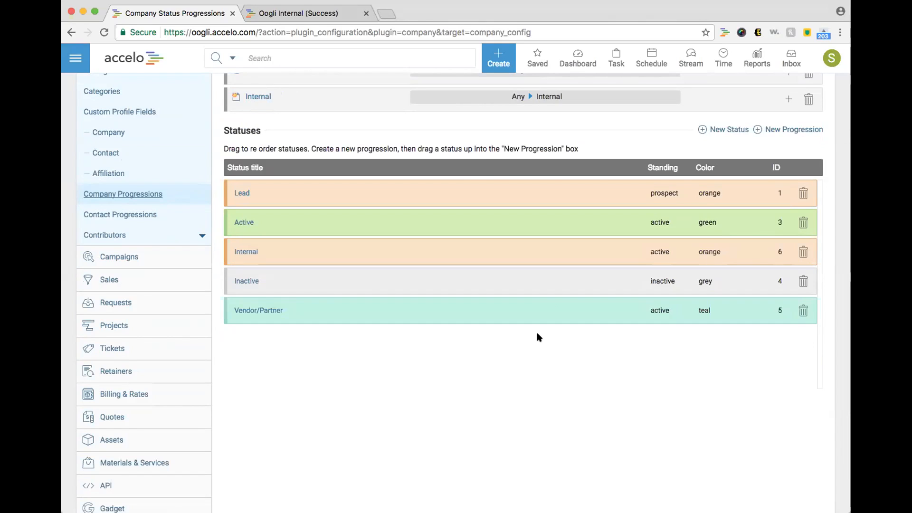
scroll(539, 338, up, 5)
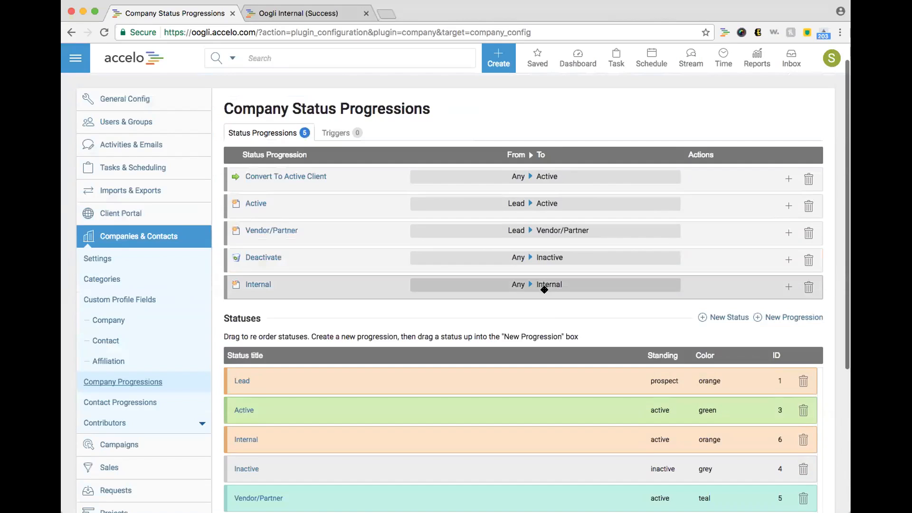
Step: Open the Create > Company form in a new browser tab
click(497, 56)
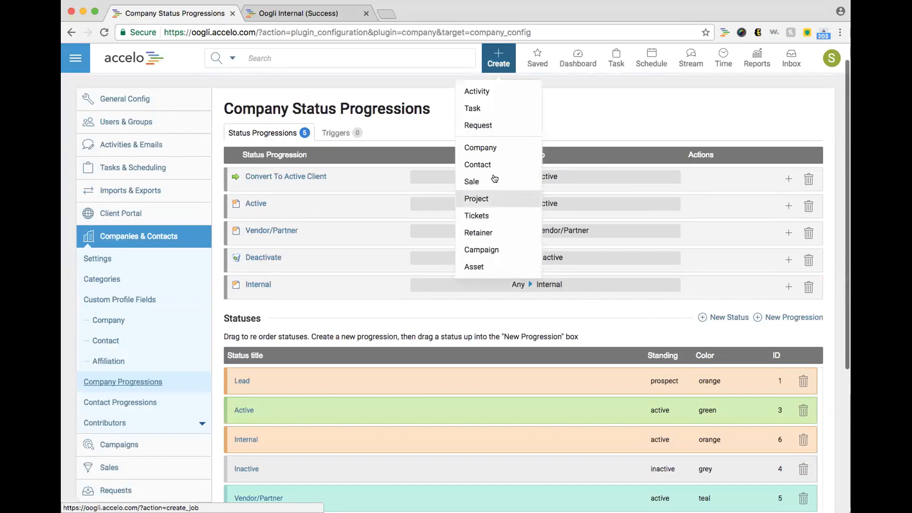
right_click(497, 148)
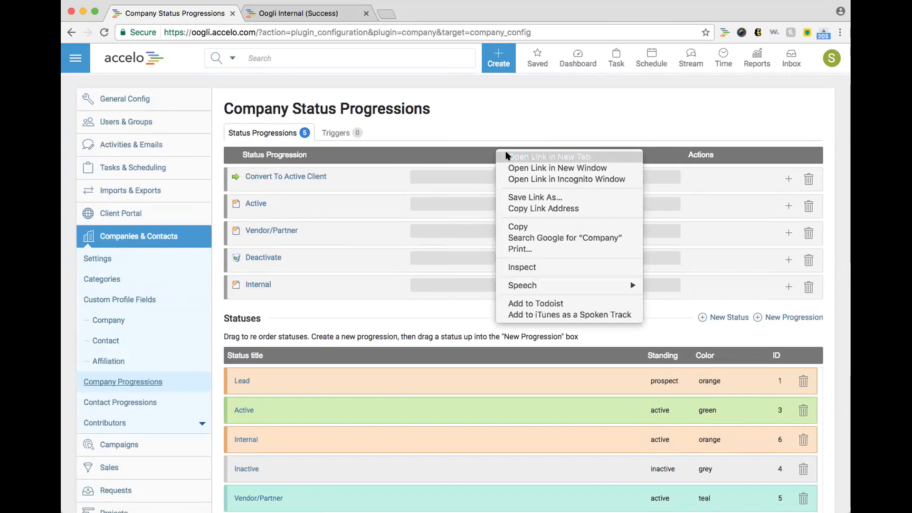
click(506, 156)
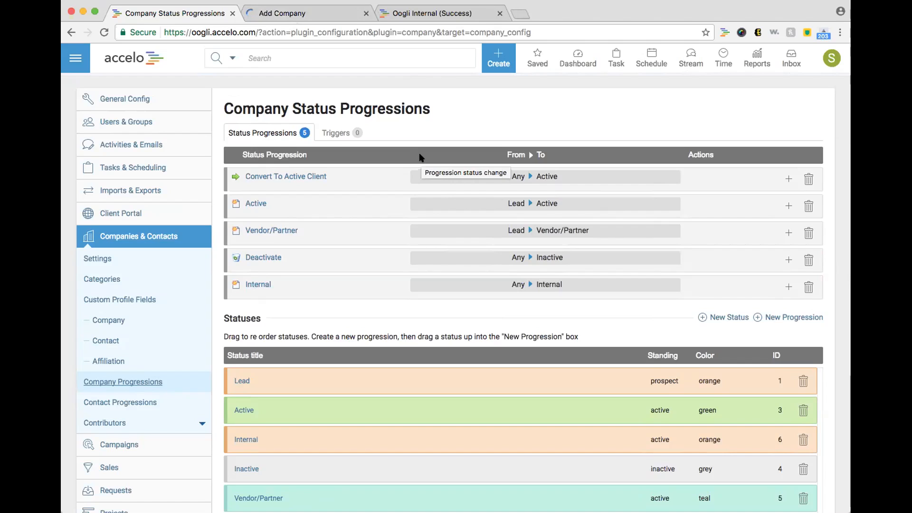
scroll(420, 158, down, 2)
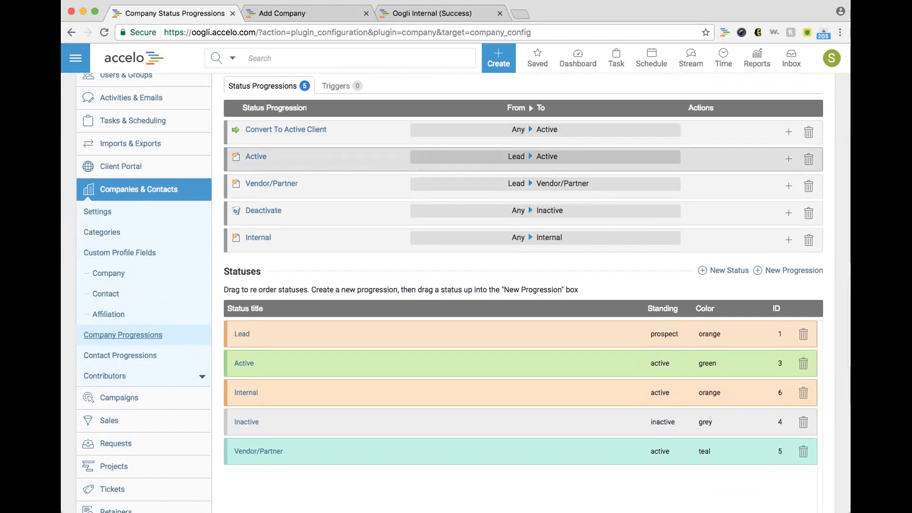
scroll(419, 149, down, 2)
scroll(420, 147, down, 2)
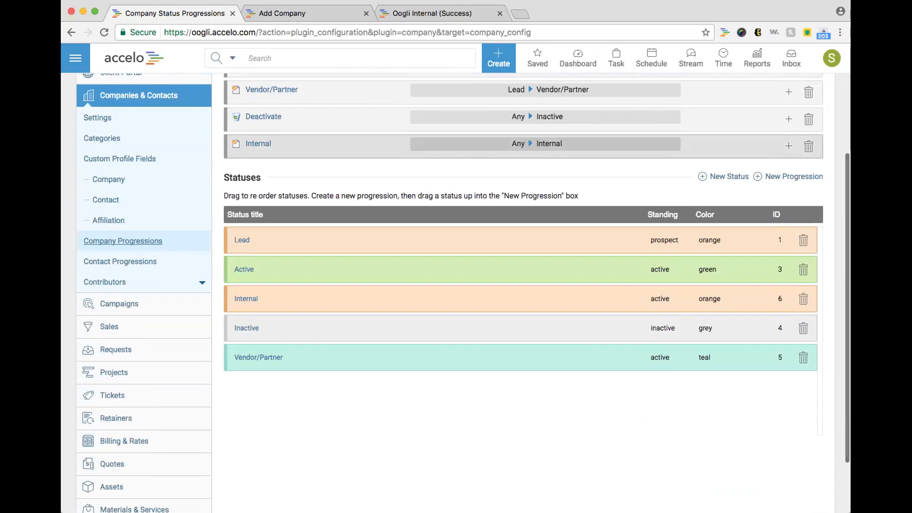
Step: View the Internal project type's status progressions under Projects > Progressions & Fields
click(175, 372)
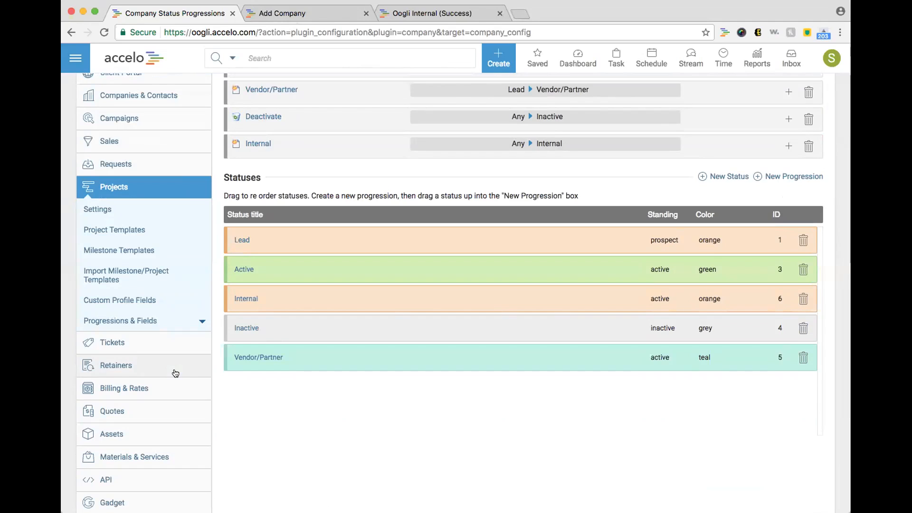
click(143, 323)
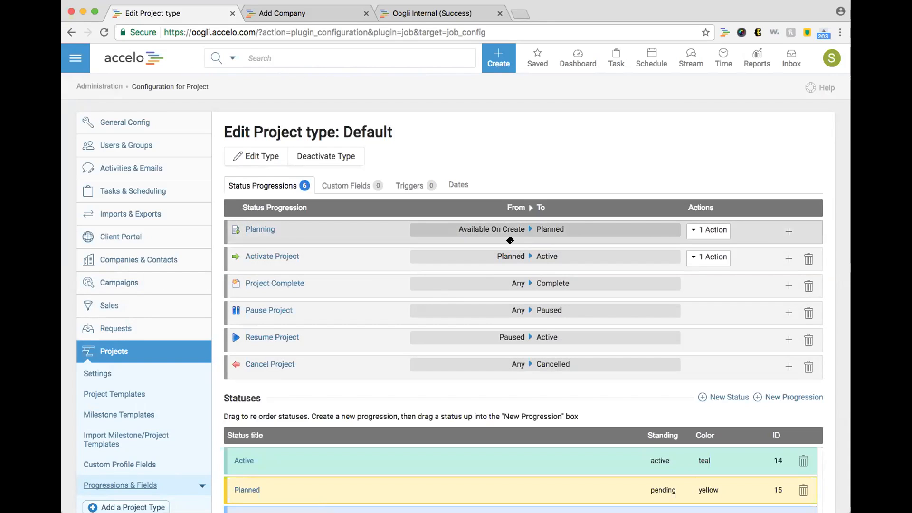
scroll(510, 240, down, 5)
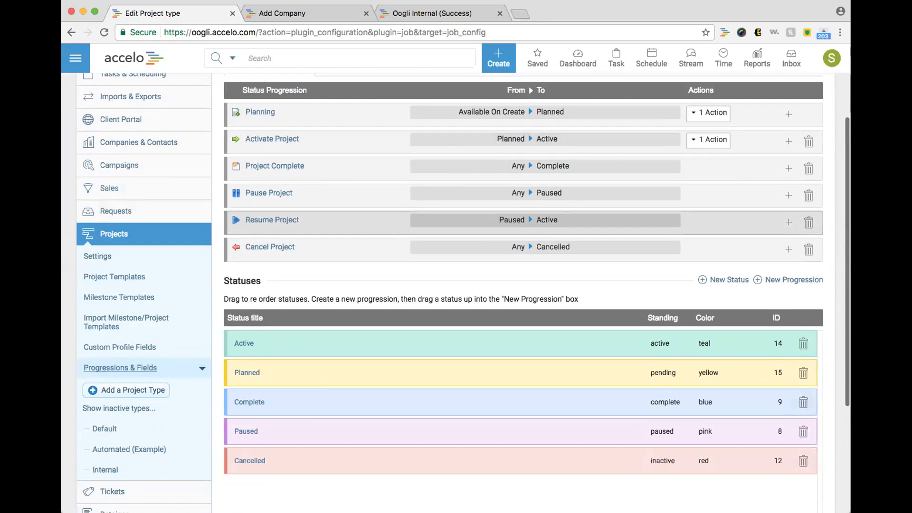
click(100, 421)
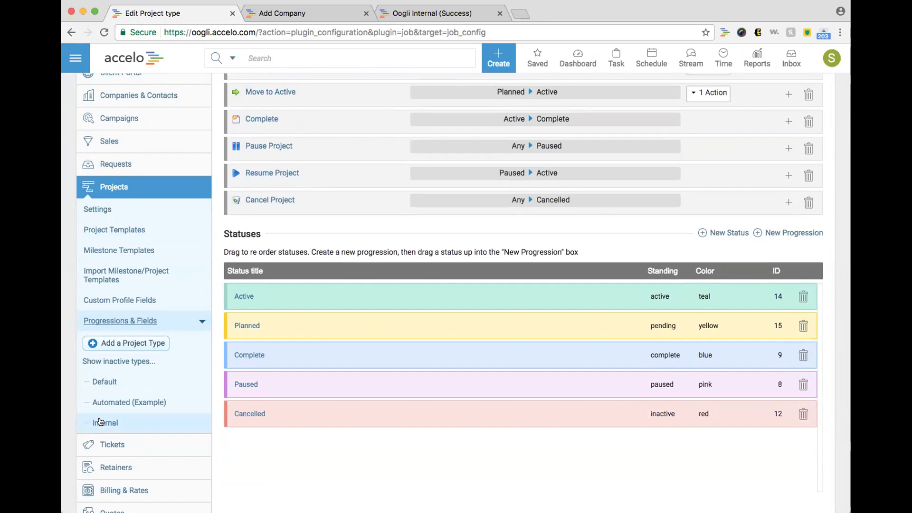
scroll(100, 422, up, 2)
scroll(142, 414, up, 3)
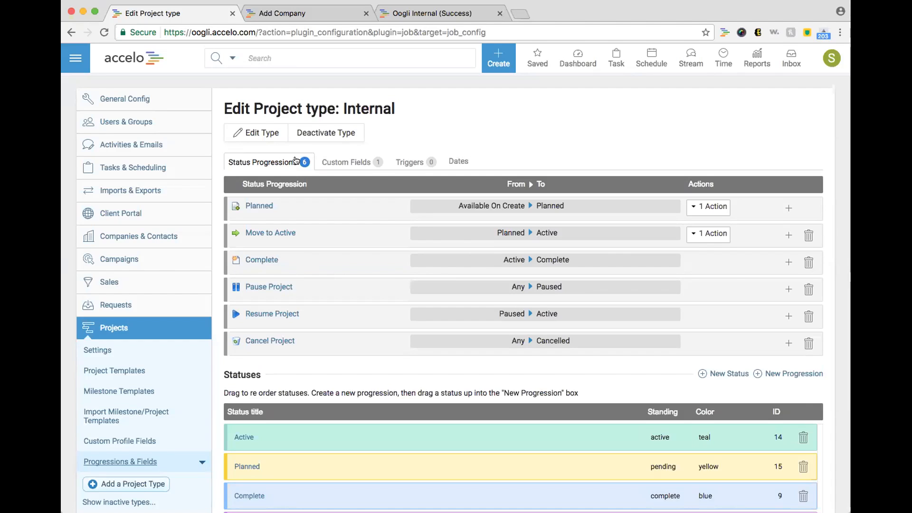
Step: Name the new company 'Accelo Internal (Success)' with status Internal, comparing against the Oogli tab
click(305, 13)
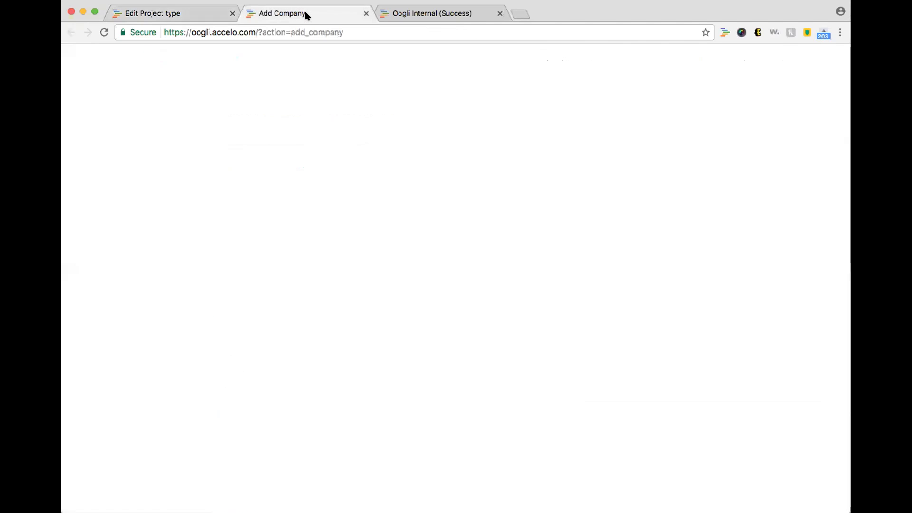
click(210, 142)
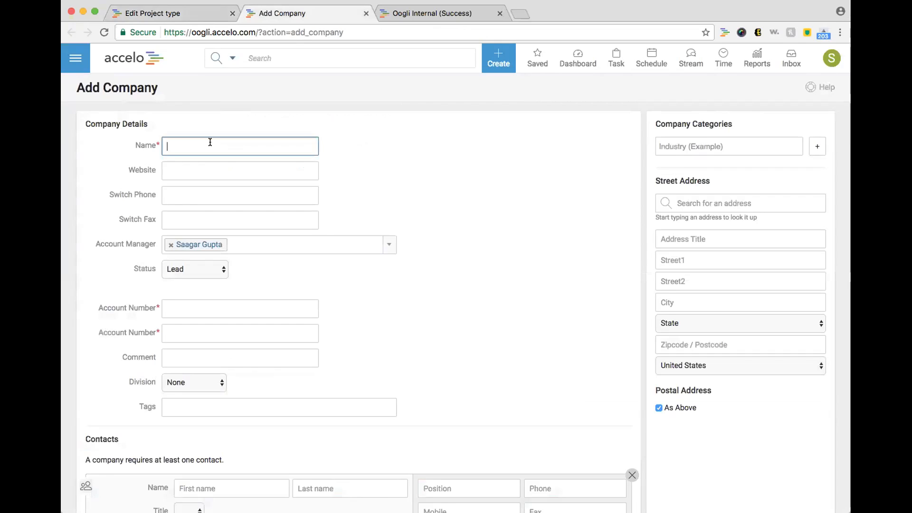
text(Accelo )
text(Intern)
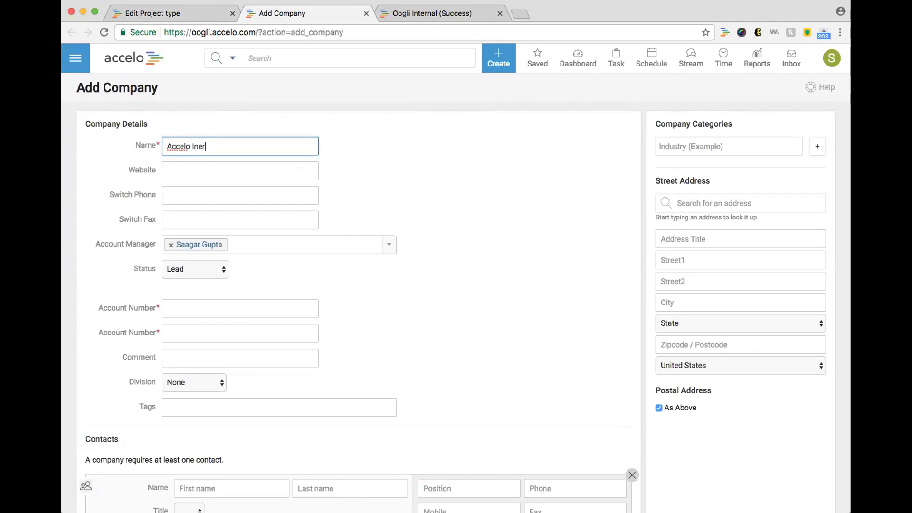
text(al)
text((Success))
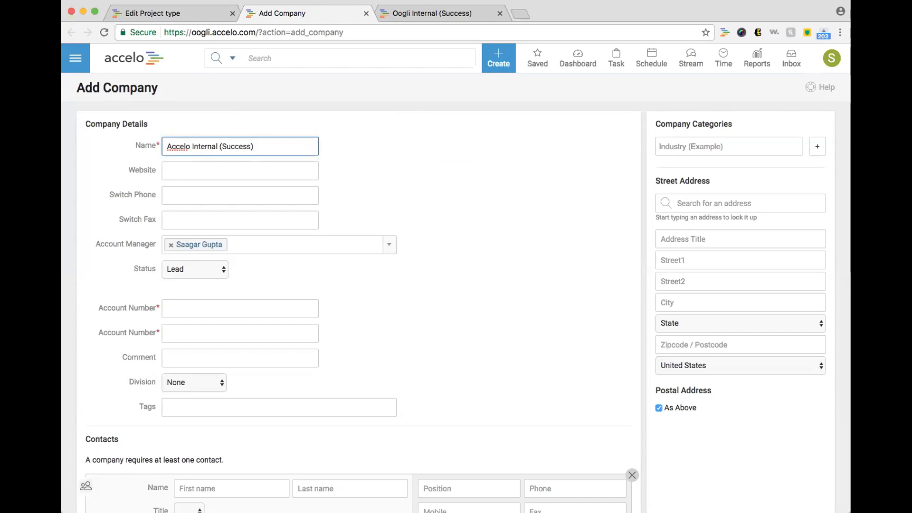
click(217, 269)
click(190, 289)
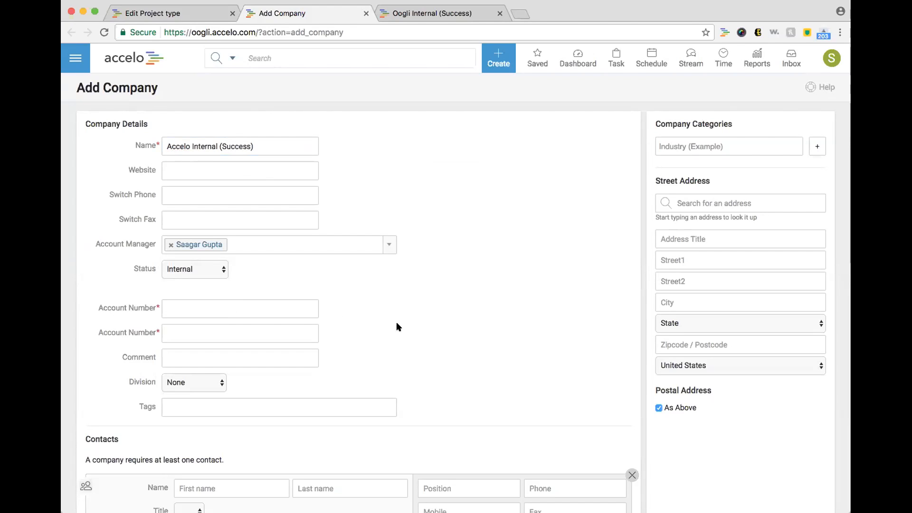
click(399, 13)
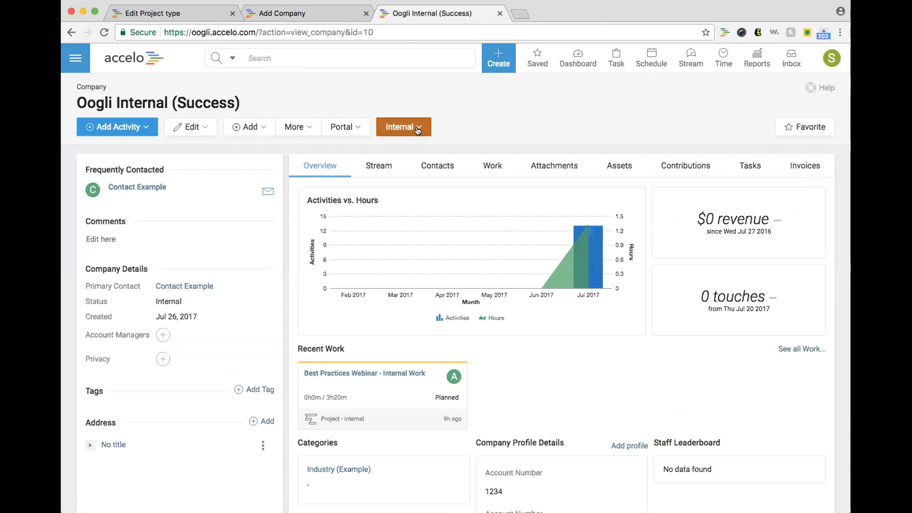
click(324, 19)
Step: Add a contact to the new company with a first name, last name and e-mail address
scroll(501, 336, down, 3)
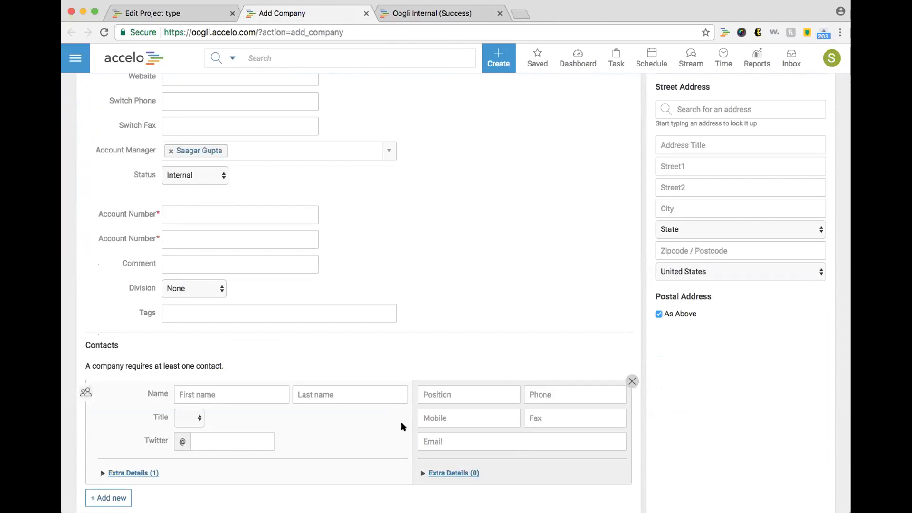
click(265, 397)
key(Tab)
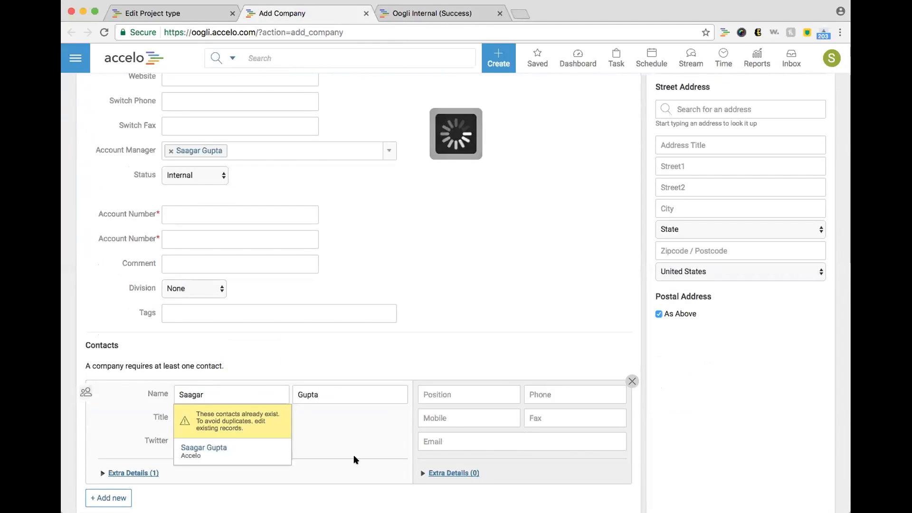
click(455, 447)
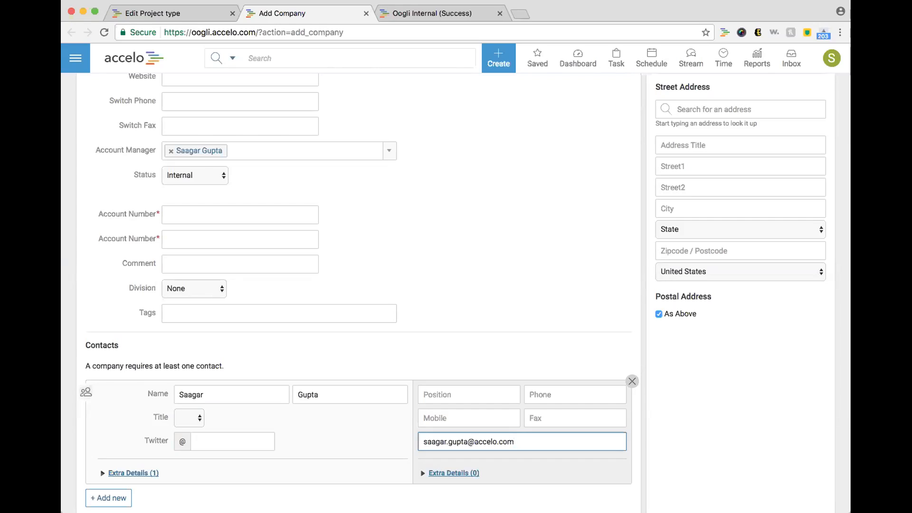
key(super+a)
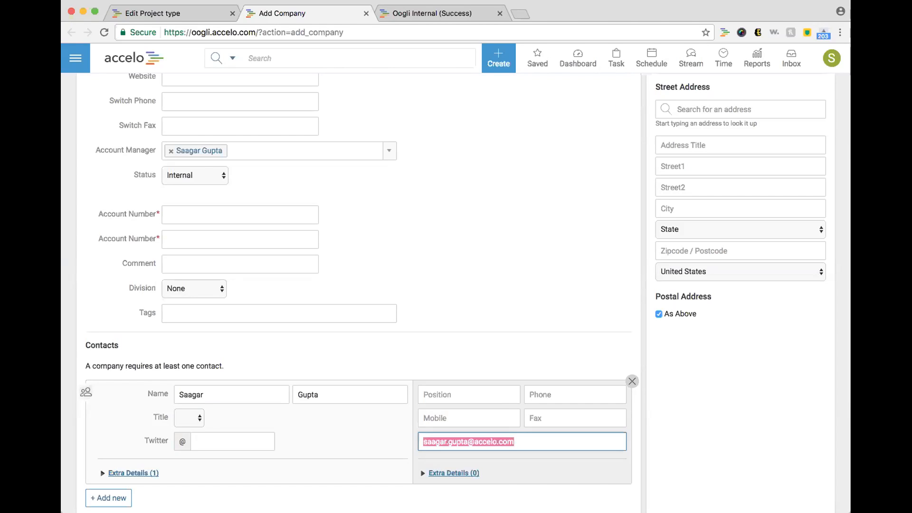
Step: Rewrite the contact's e-mail as a placeholder gmail address beginning with 'example'
double_click(485, 441)
text(gmail)
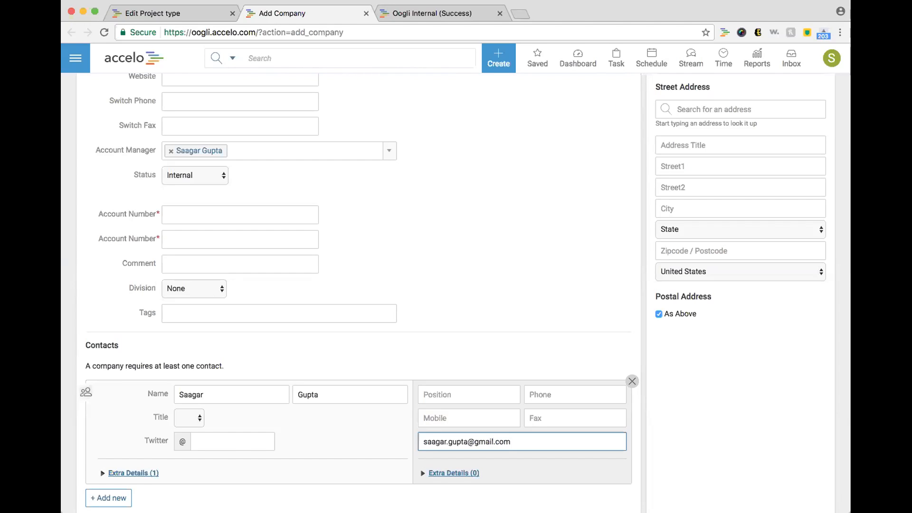
triple_click(534, 438)
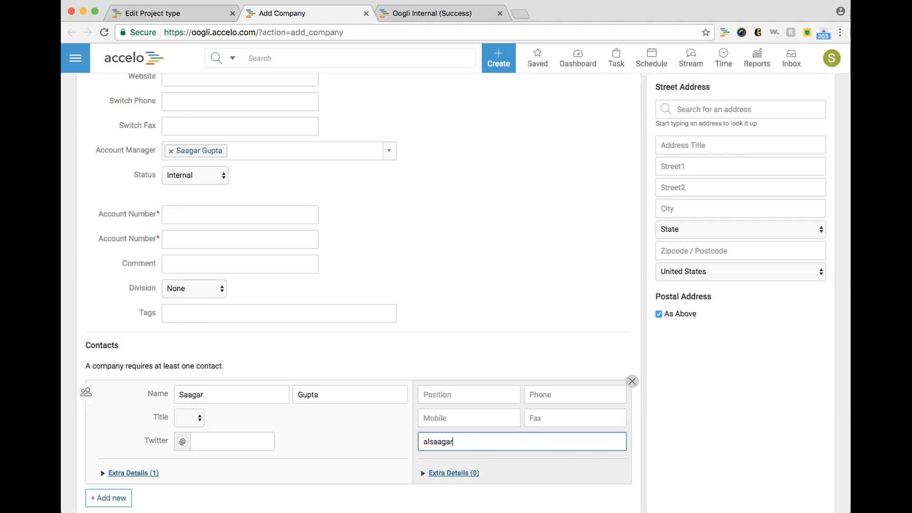
drag(466, 440, 391, 435)
text(example)
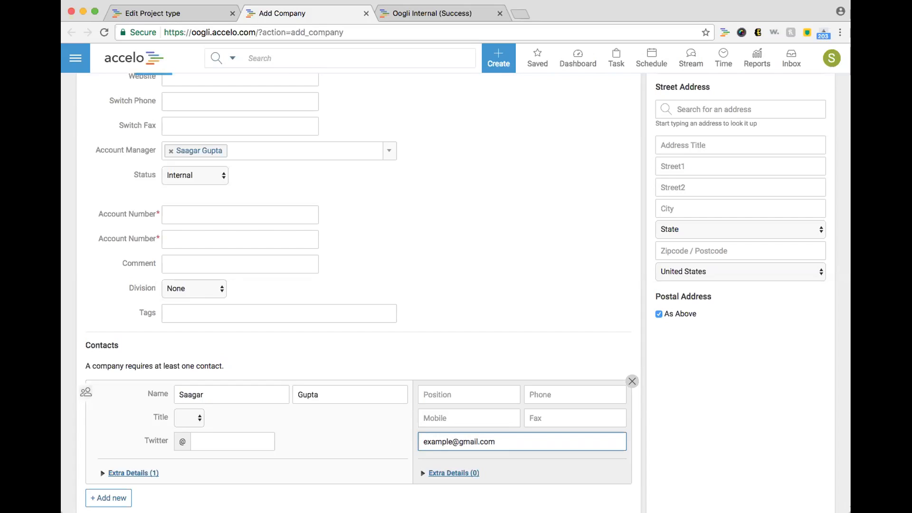
click(495, 302)
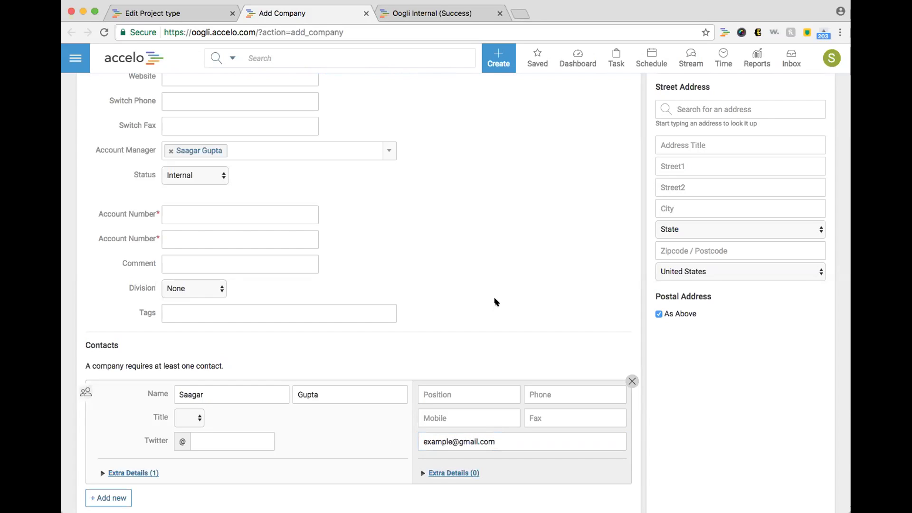
scroll(495, 302, up, 3)
scroll(495, 302, down, 3)
scroll(456, 285, down, 2)
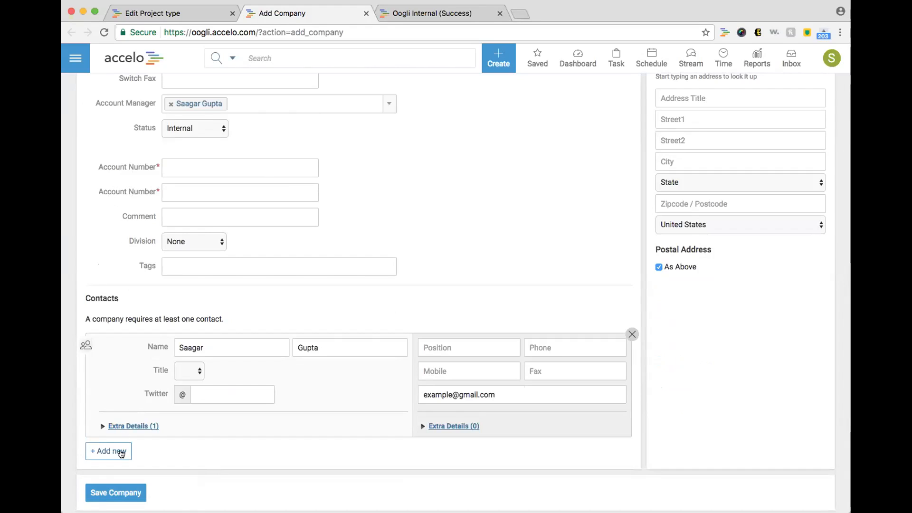
Step: Close the unsaved Add Company tab and go to the Companies list
click(366, 12)
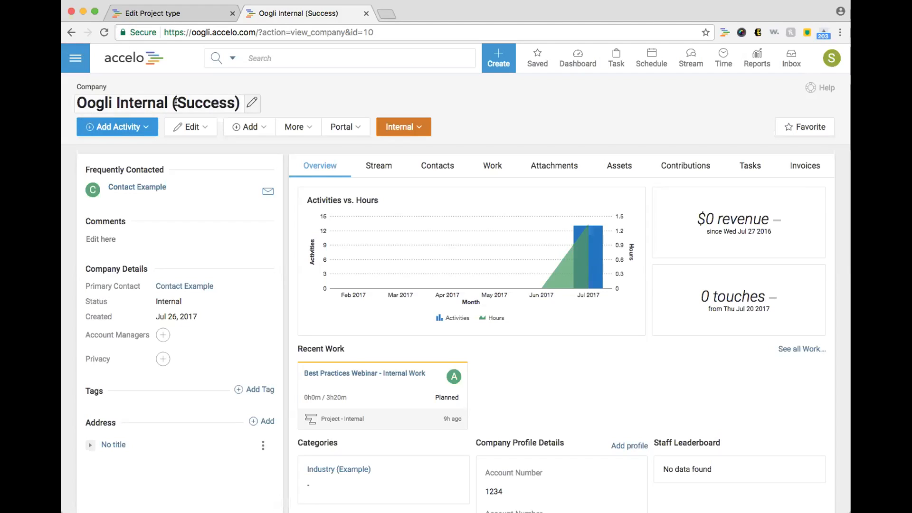
click(75, 58)
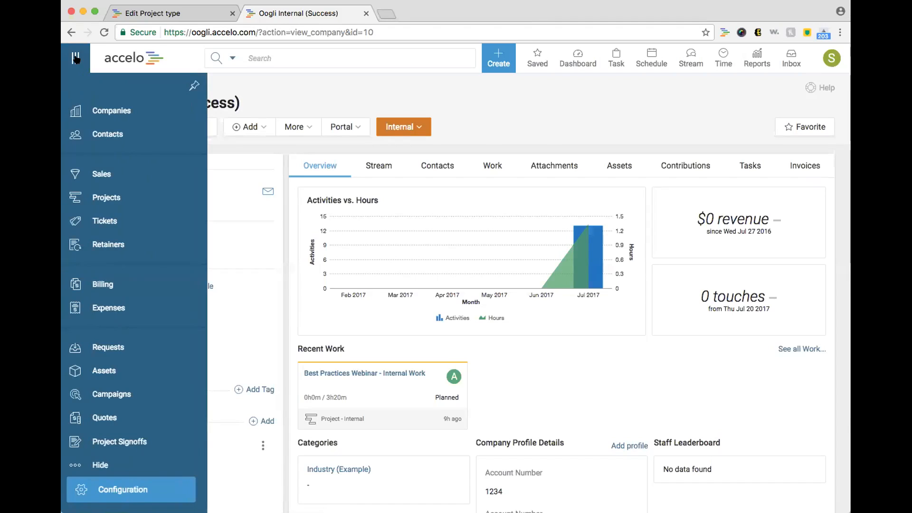
click(110, 105)
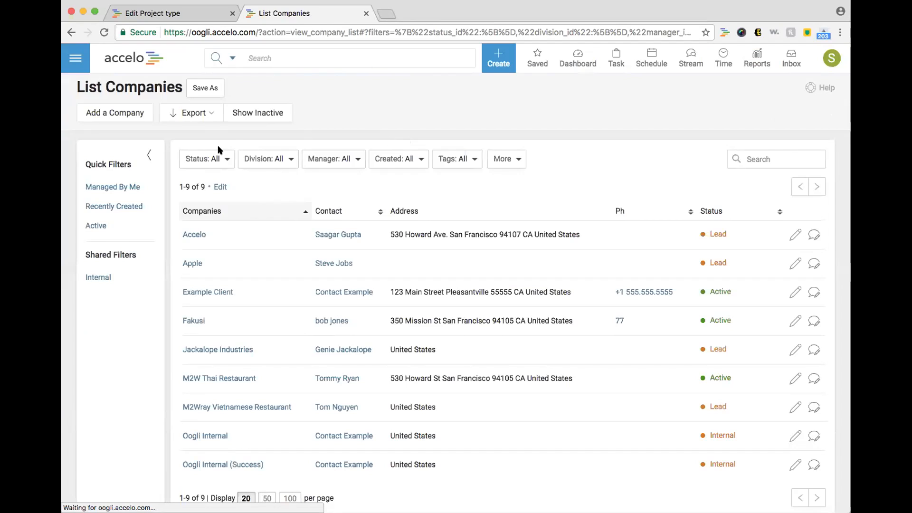
Step: Filter the company list by Status: Internal
click(219, 153)
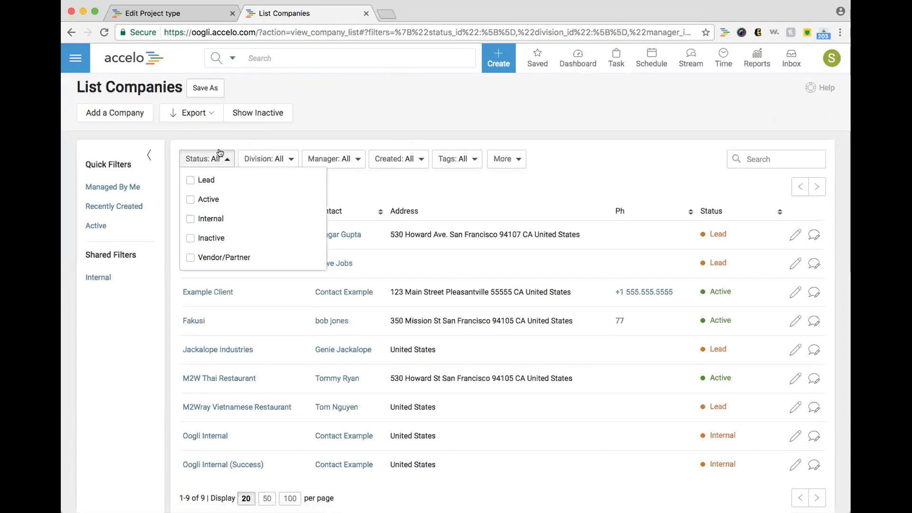
click(222, 218)
click(386, 97)
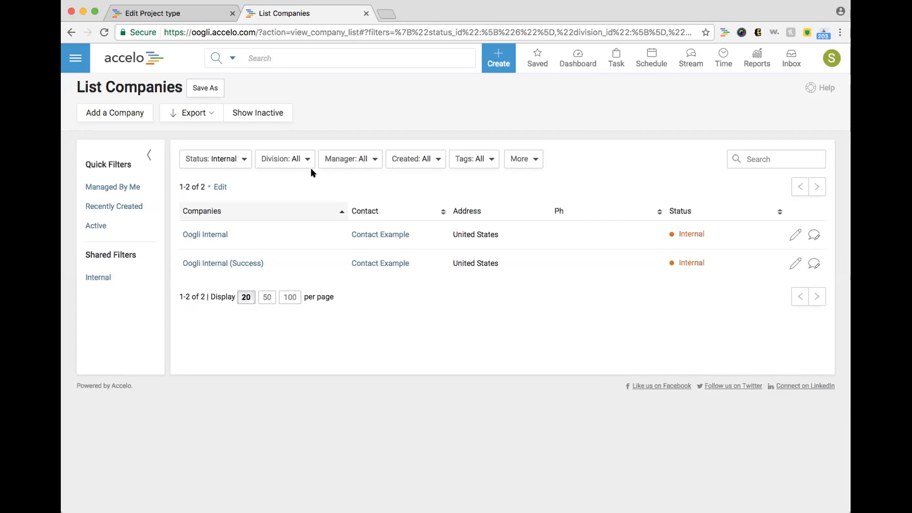
Step: Begin saving the Internal-status view as an unshared filter named 'Internal'
click(206, 88)
click(430, 267)
text(Internal)
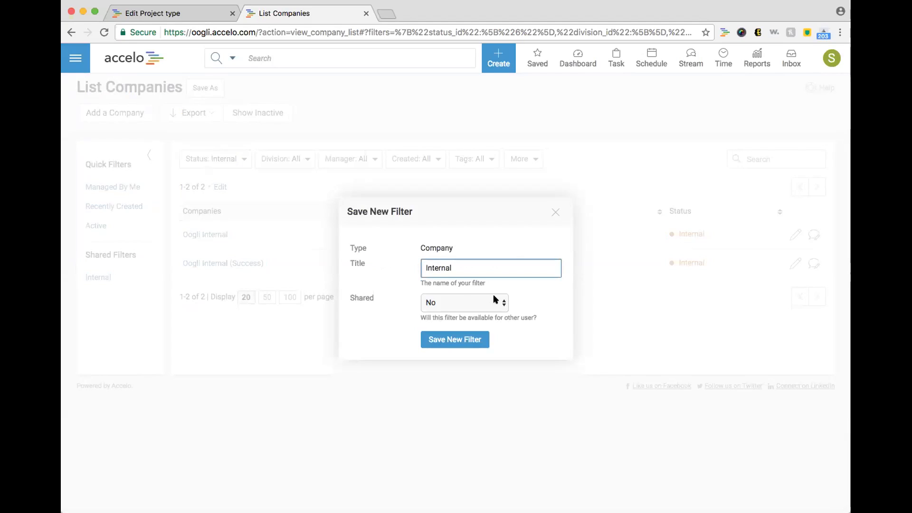
click(494, 299)
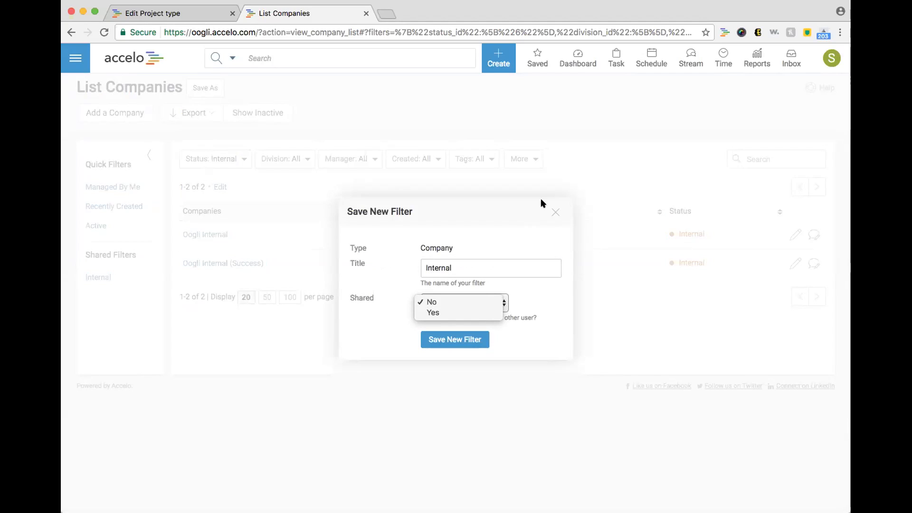
click(552, 210)
Step: Abandon the save and apply the saved Internal Work project filter
click(554, 212)
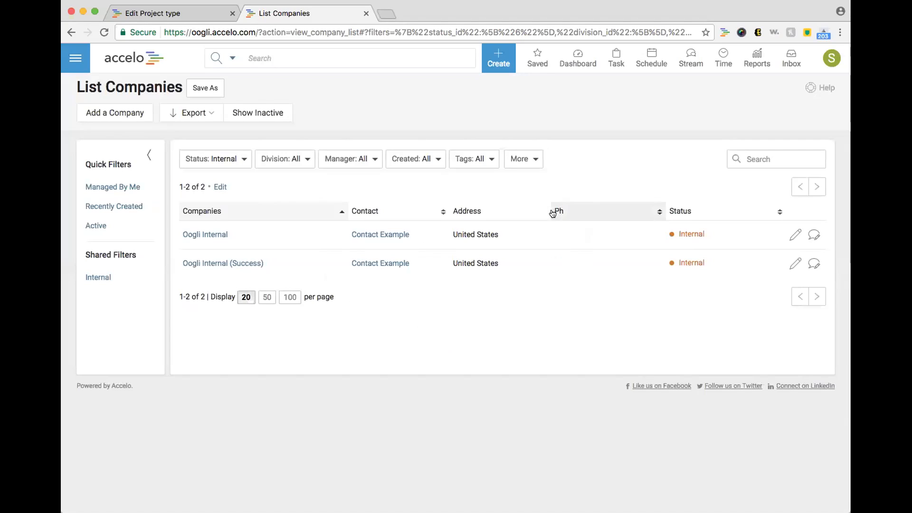
click(536, 69)
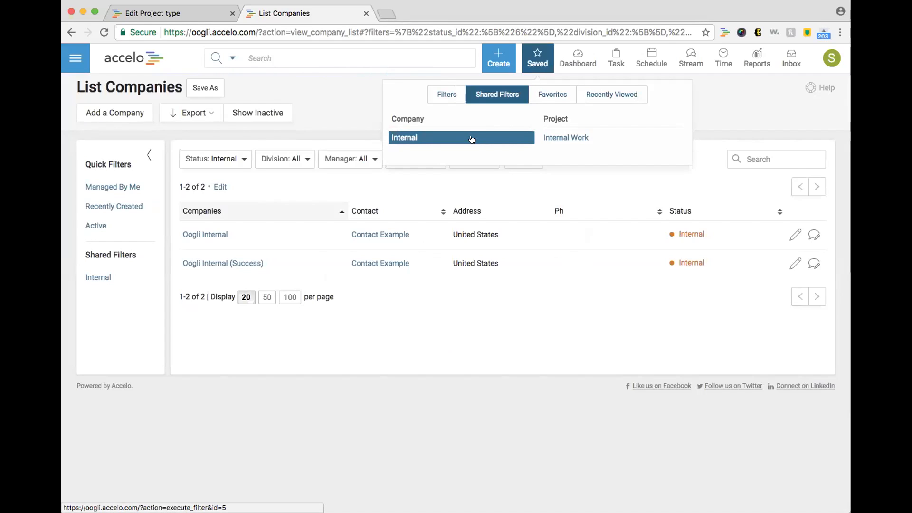
click(543, 138)
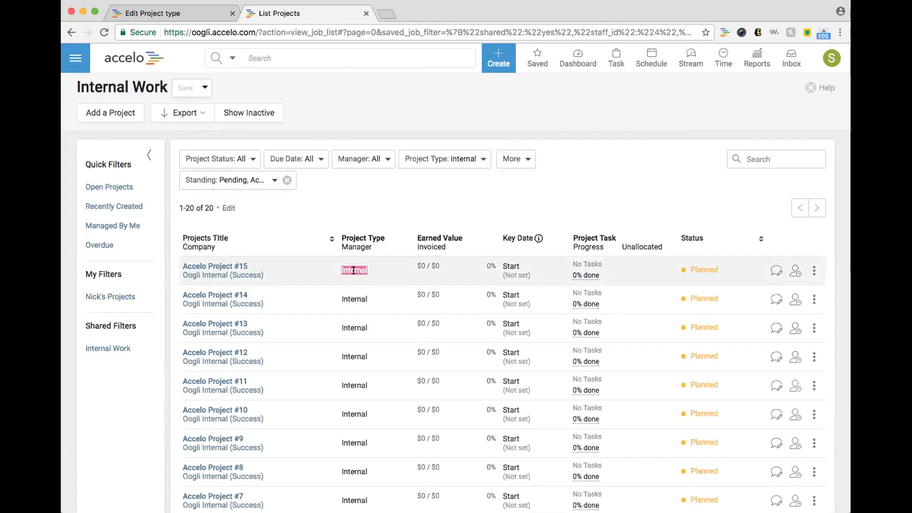
Step: Open a blank Create New Project form in a new tab and confirm Internal is a project type
click(514, 69)
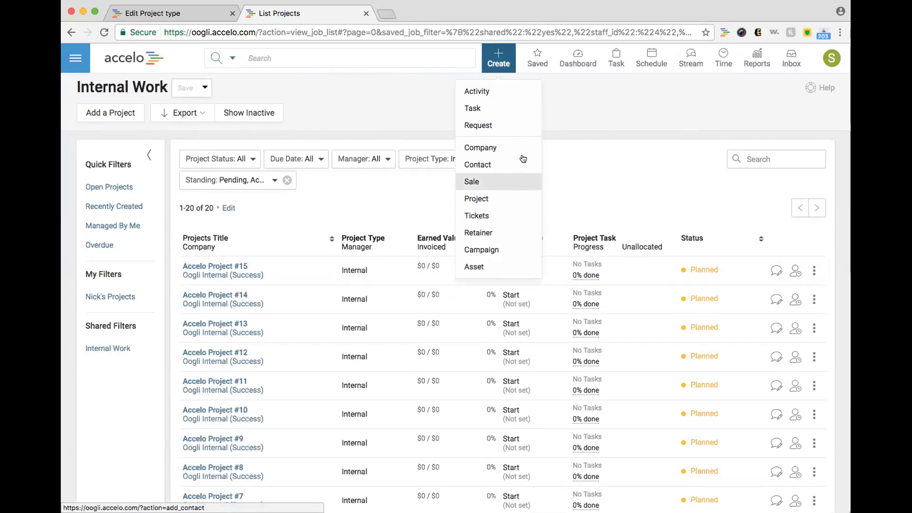
right_click(518, 197)
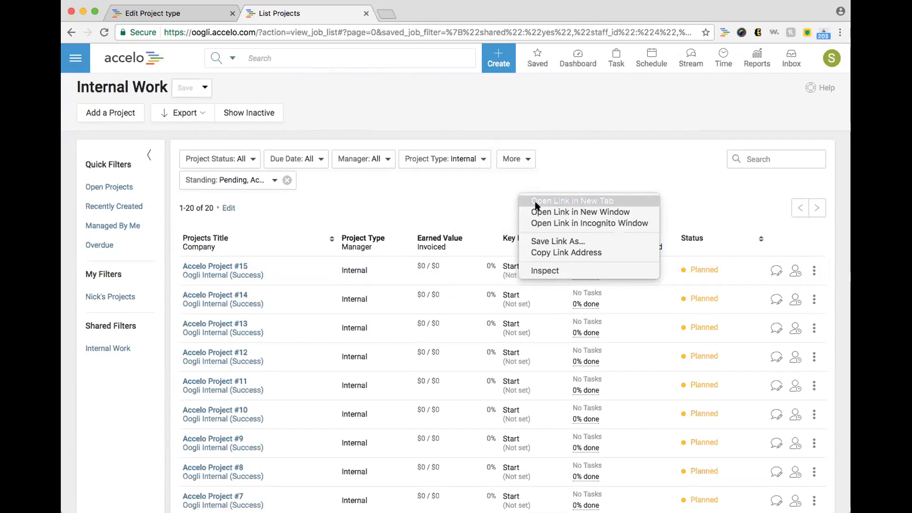
click(535, 202)
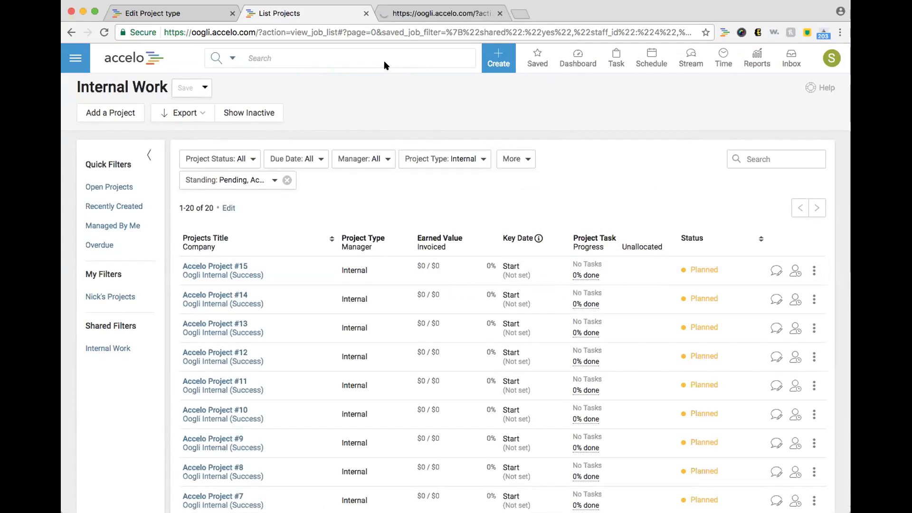
click(416, 17)
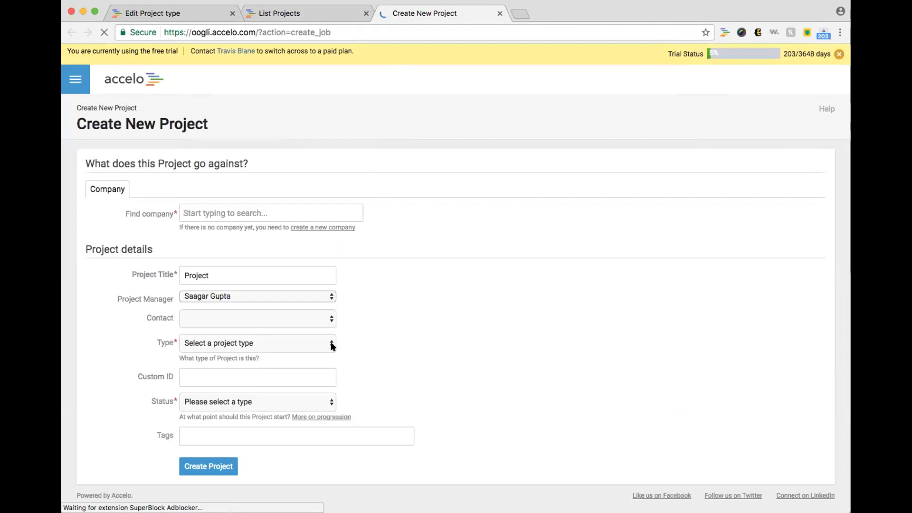
click(327, 330)
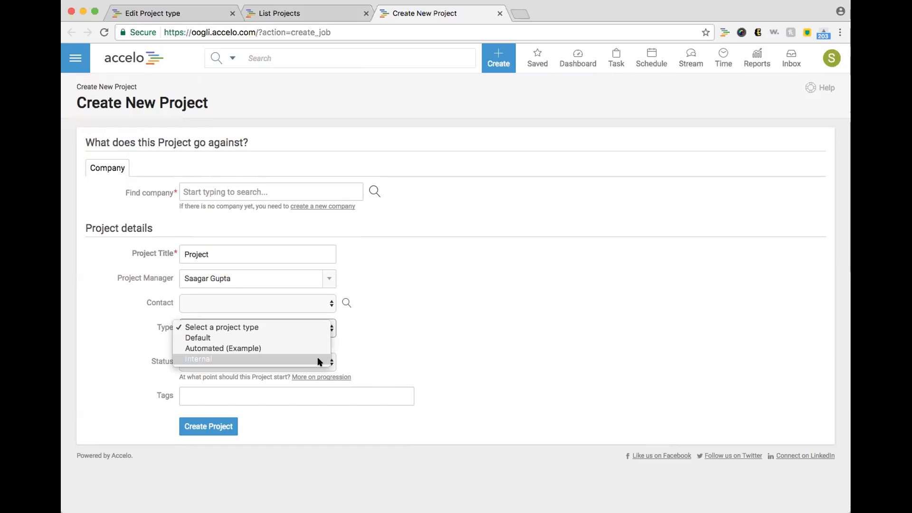
click(348, 346)
Step: Back on the Internal Work list, open the Best Practices Webinar - Internal Work project
click(308, 10)
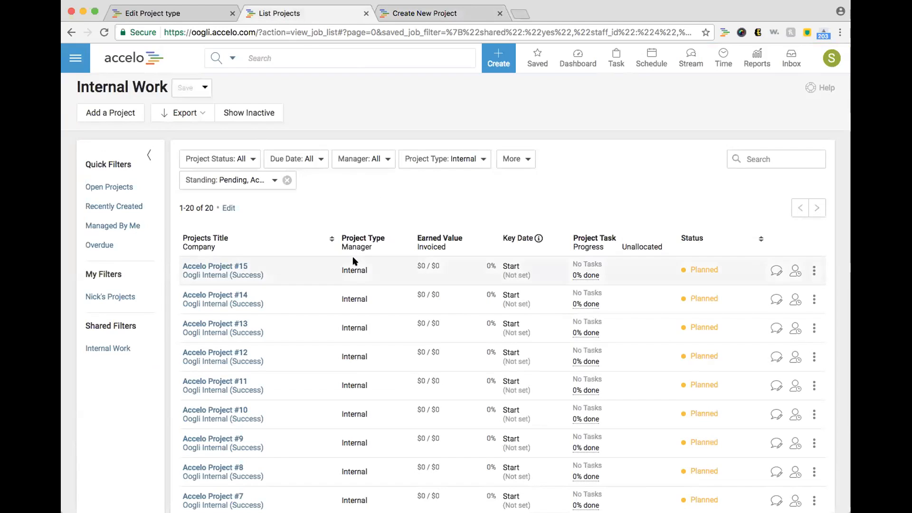
scroll(354, 212, down, 10)
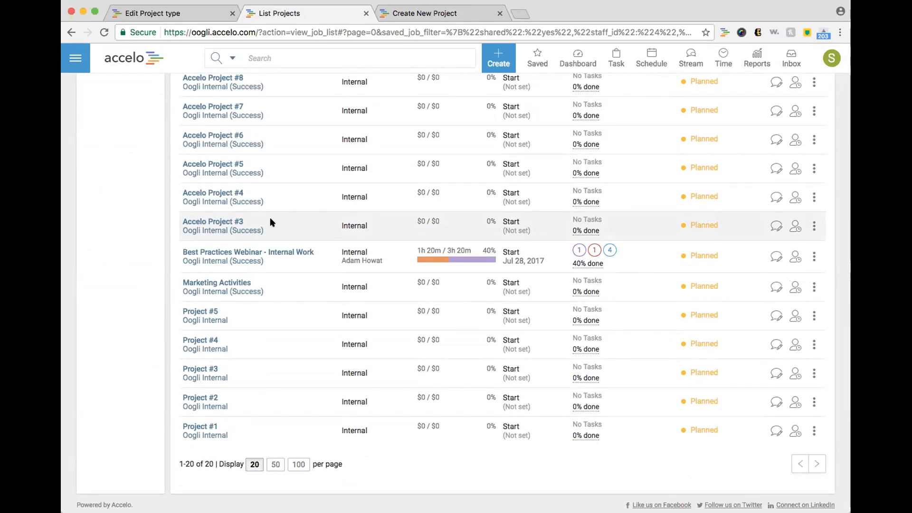
click(290, 248)
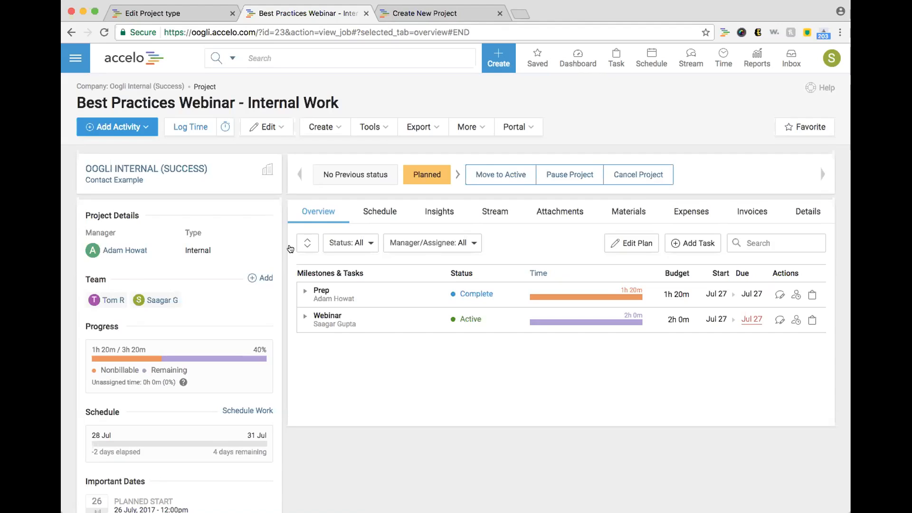
Step: Expand the Prep and Webinar milestones to list their tasks, budgets and logged time
click(302, 290)
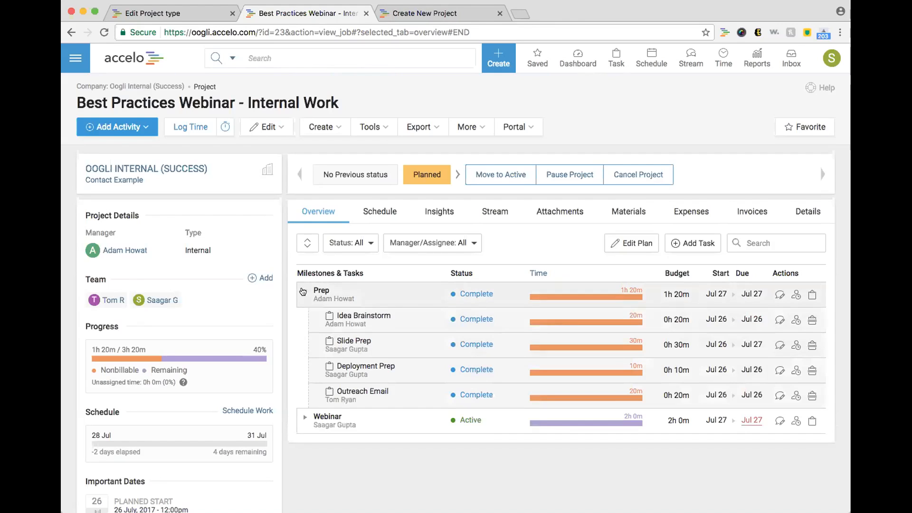
click(299, 420)
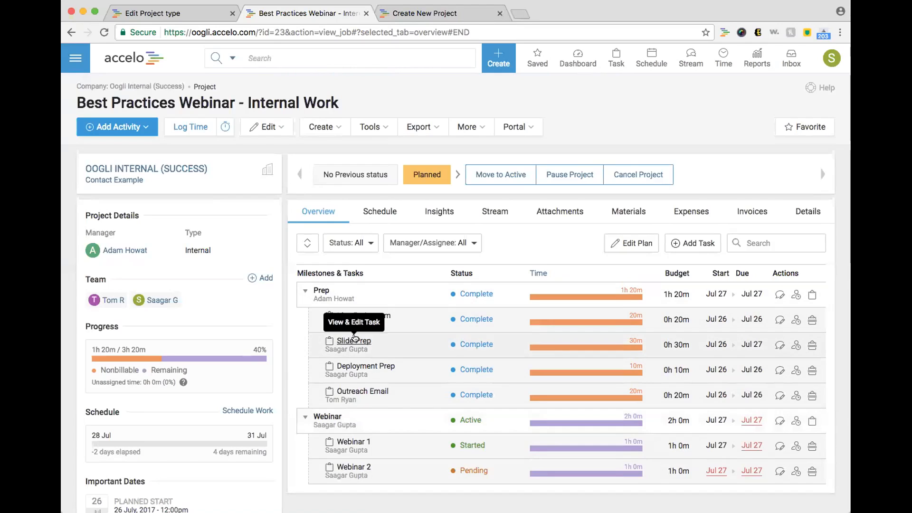
mouse_move(573, 326)
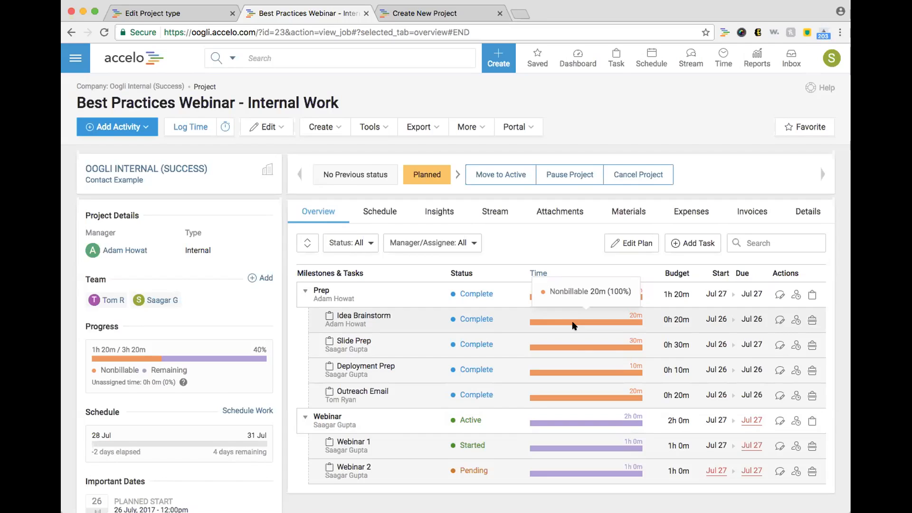
Step: Start a time log on Webinar 1 from 08:00 AM to 08:30 AM
click(792, 448)
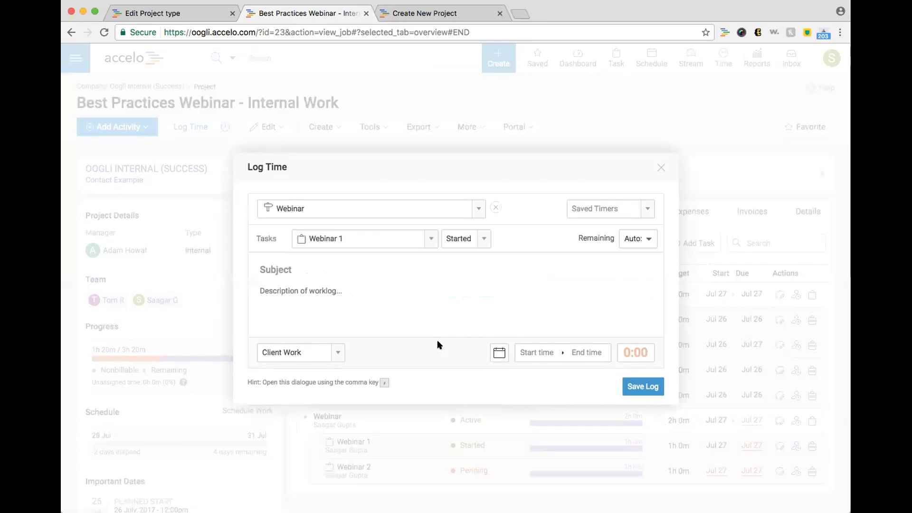
click(536, 346)
drag(562, 369, 562, 386)
scroll(562, 385, down, 3)
click(547, 431)
click(593, 352)
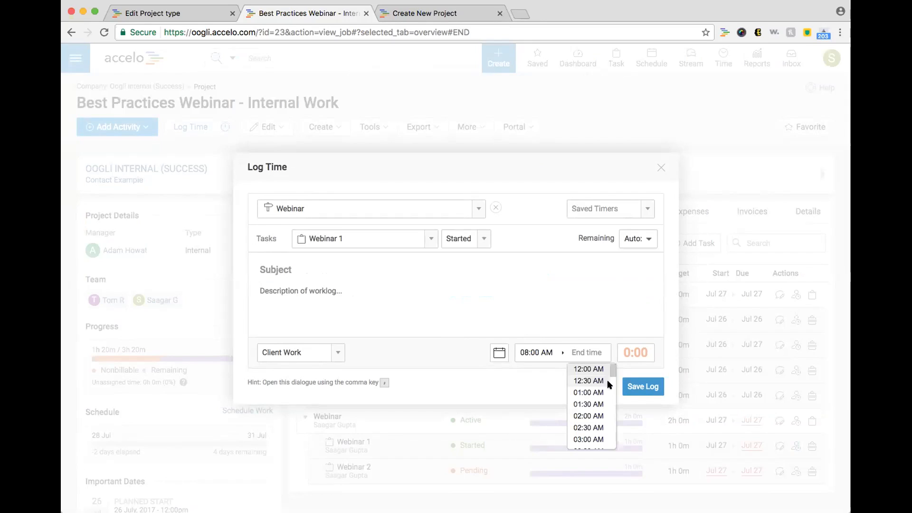
scroll(609, 385, down, 5)
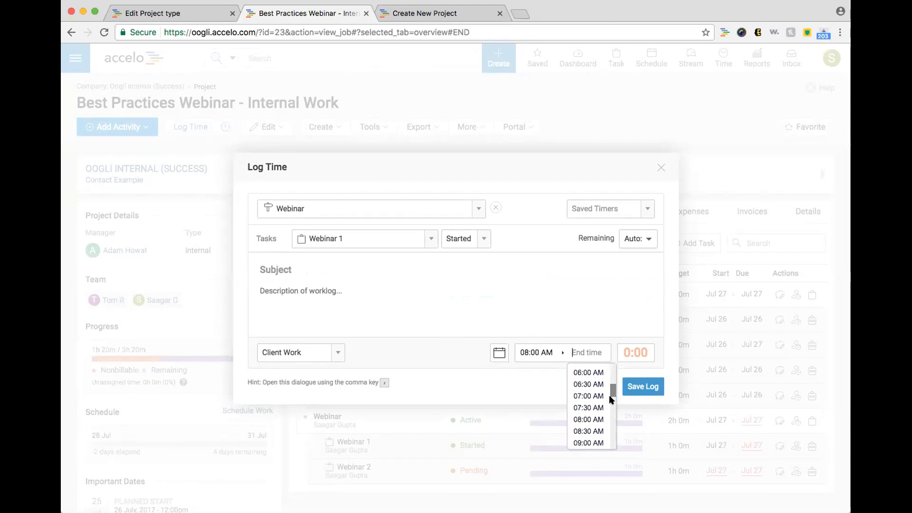
click(596, 413)
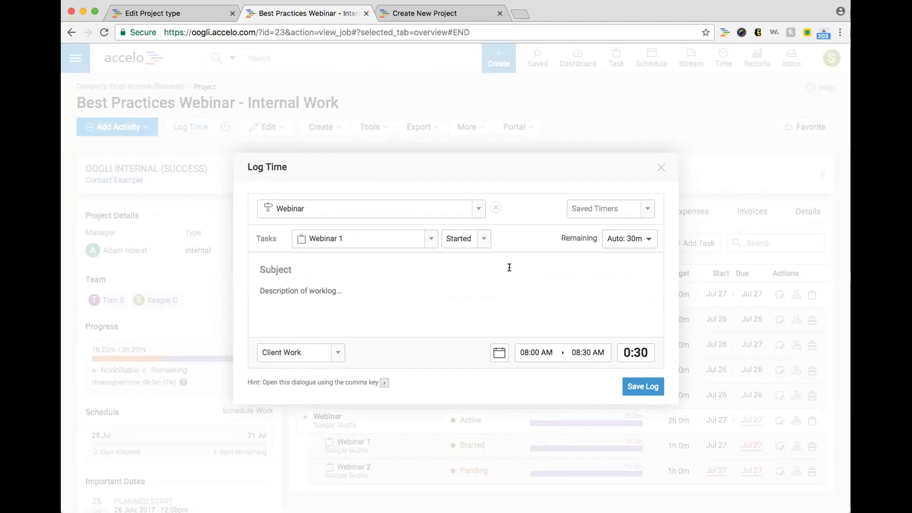
Step: Title the log 'Webinar 1 Complete', describe it 'Completed Webinar 1', and set the task Complete
text(Webinar 1 CompleteCompleted)
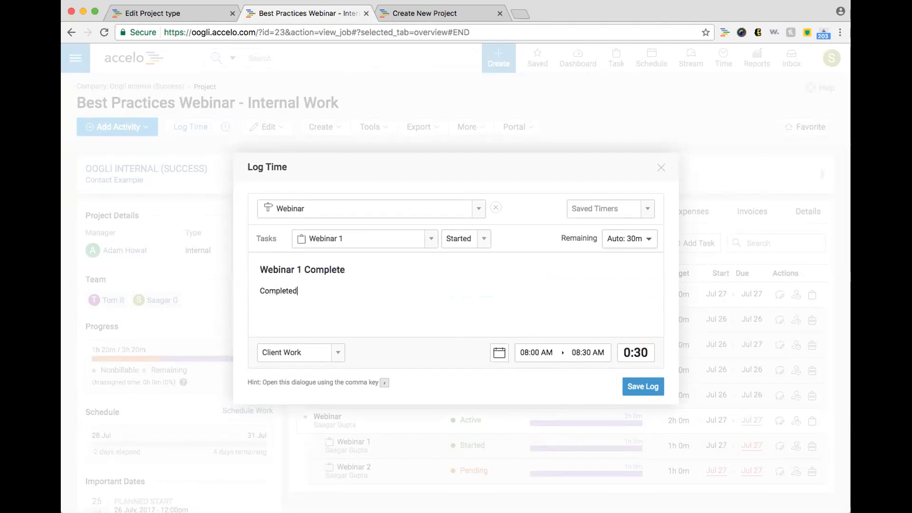
text( Webinar 1)
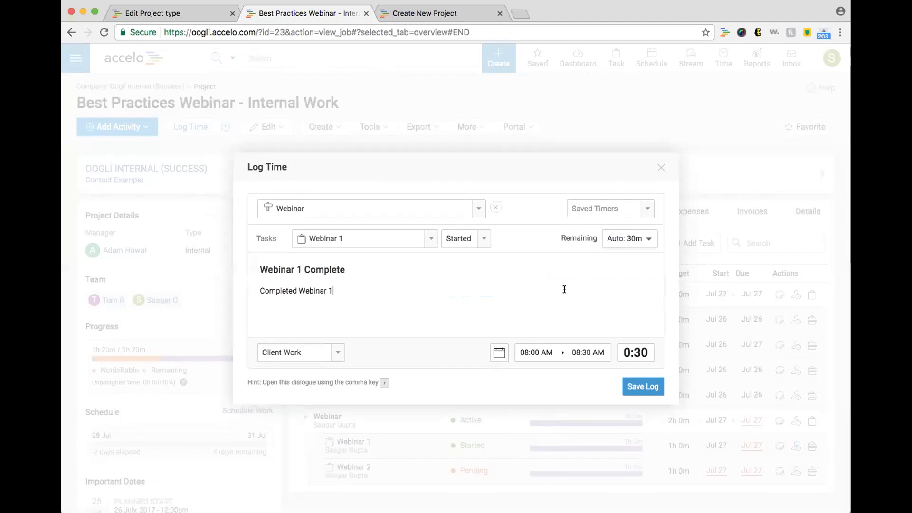
click(466, 237)
click(468, 286)
Step: Save the Webinar 1 log, set Webinar 2 to Accept & Start, then open Edit Plan
click(633, 385)
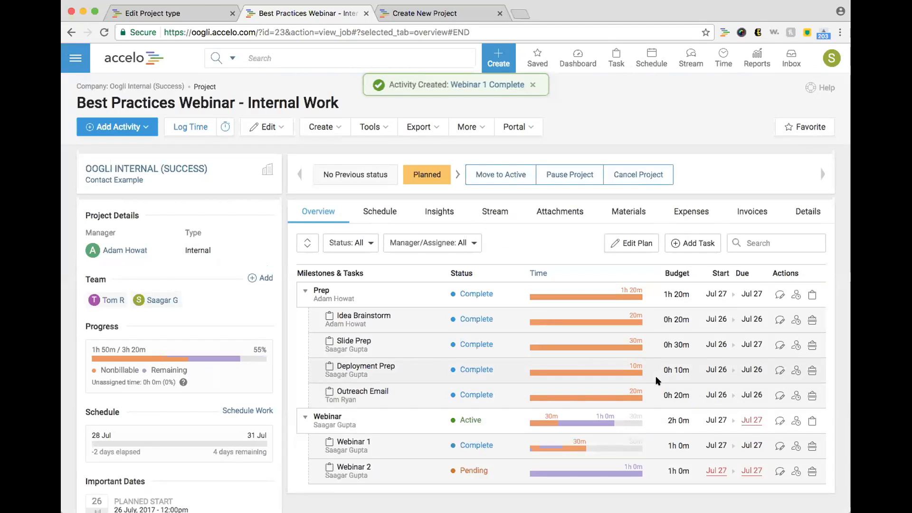
scroll(650, 385, down, 2)
mouse_move(585, 399)
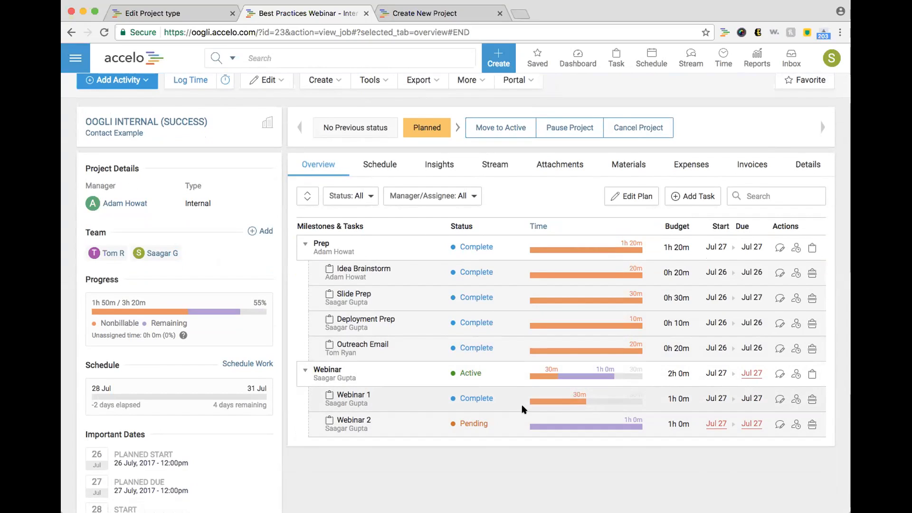
click(451, 430)
click(463, 462)
scroll(462, 457, up, 2)
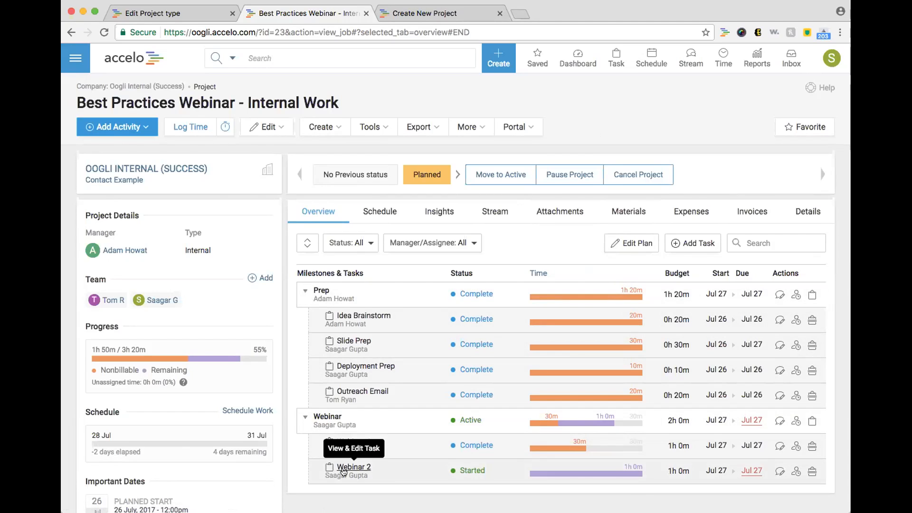
click(620, 246)
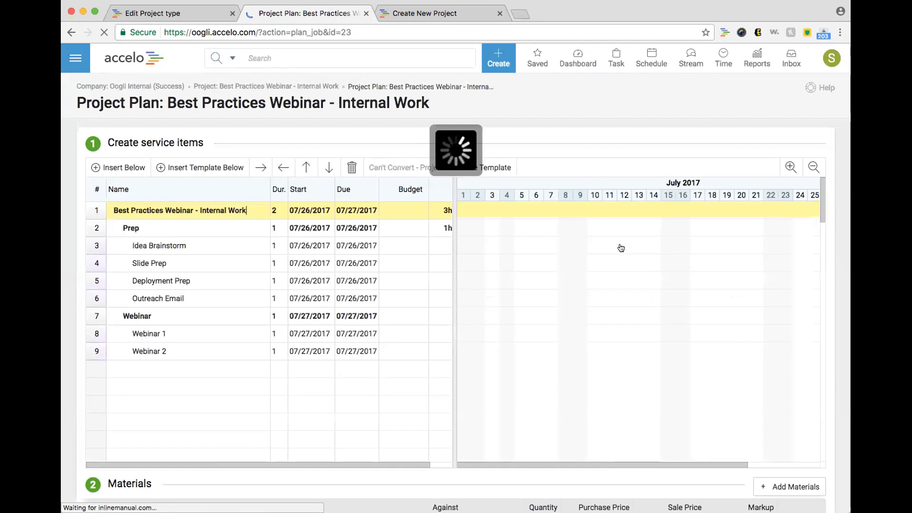
Step: Review the project row's Budget tab, keeping the budget type Non-Billable, and close the dialog
click(101, 210)
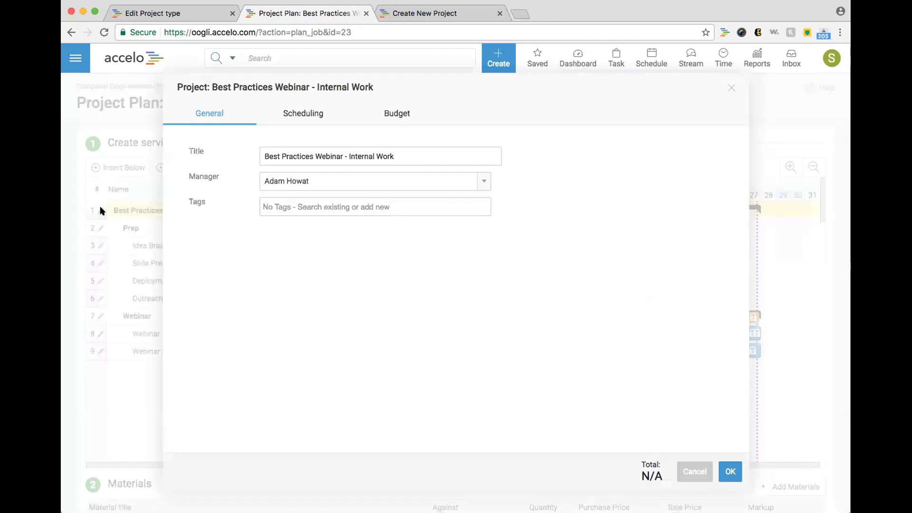
click(389, 115)
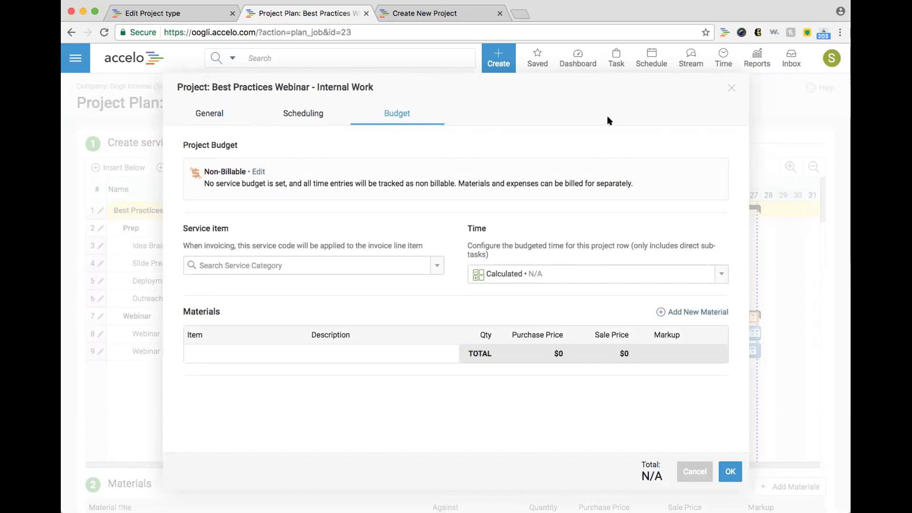
click(732, 87)
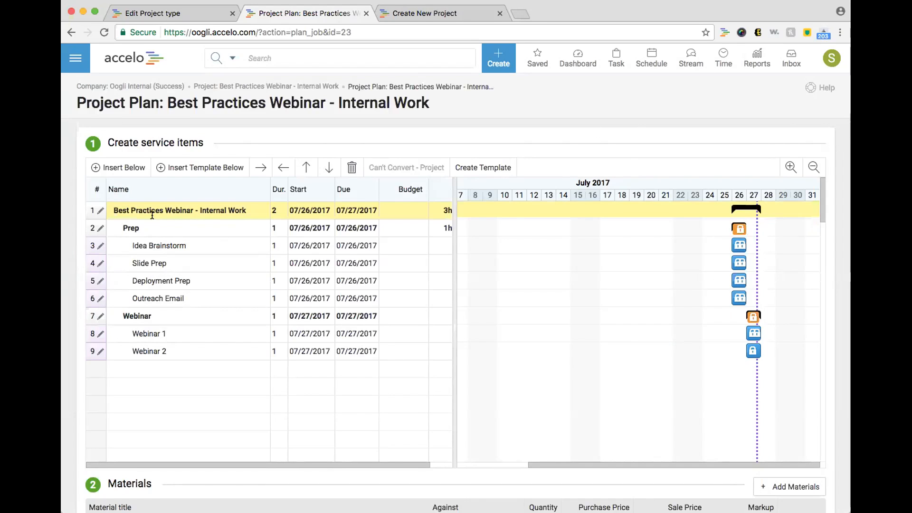
click(93, 210)
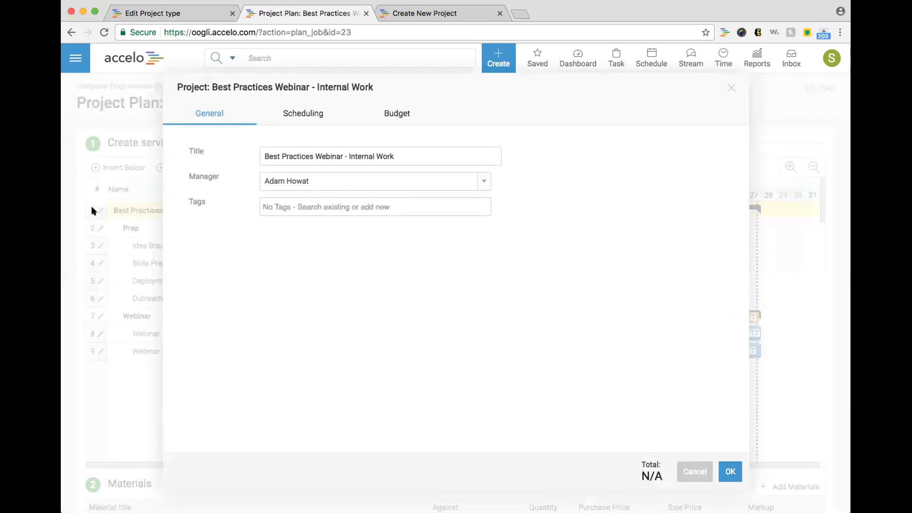
click(381, 119)
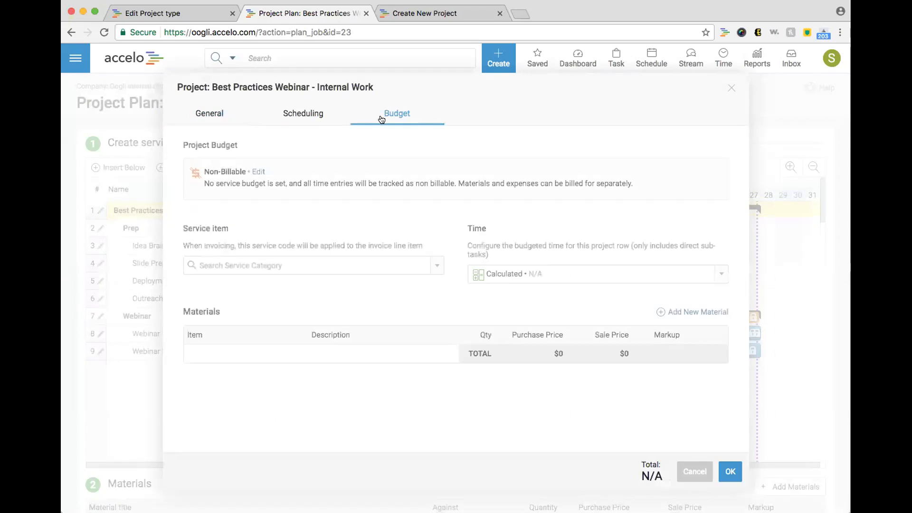
click(258, 172)
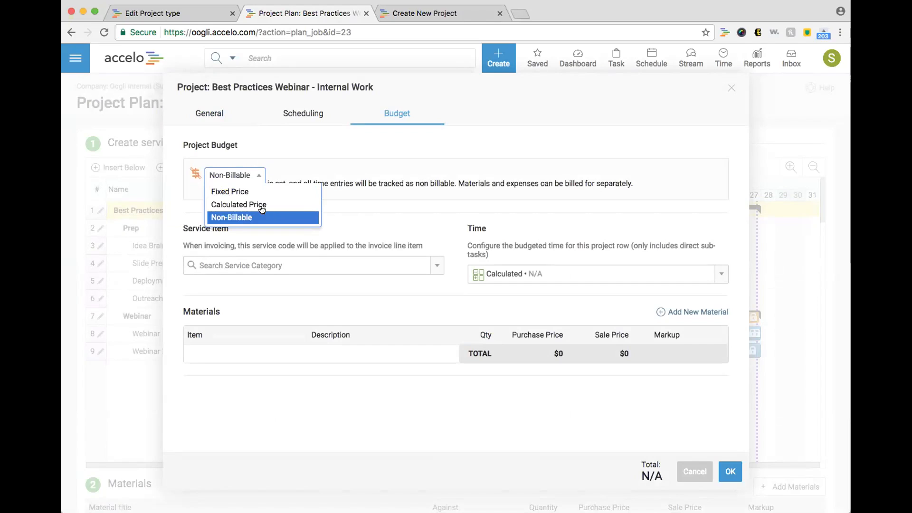
click(258, 175)
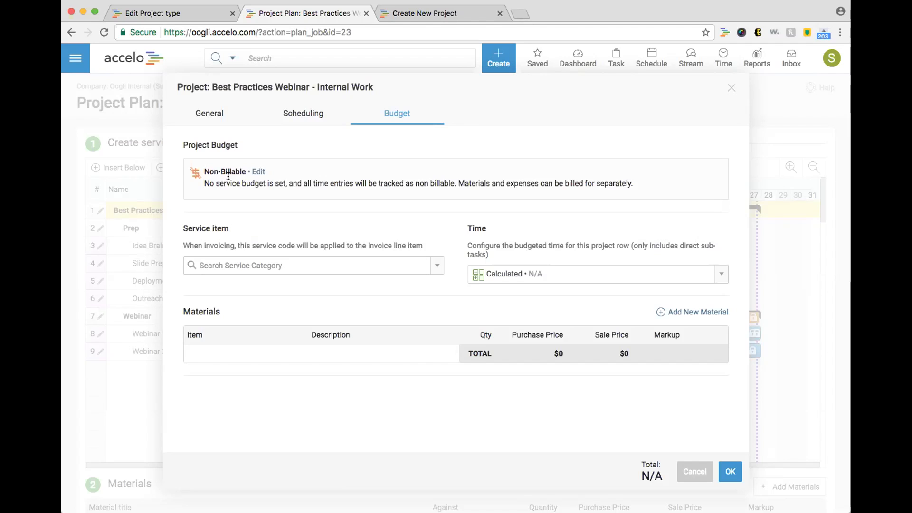
click(731, 88)
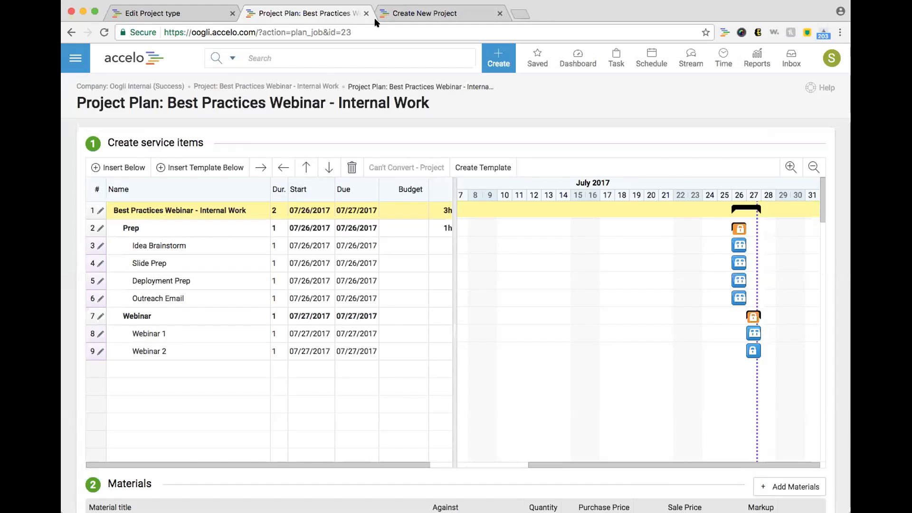
Step: From Tickets, open ticket #4 'service request' and scroll to its $150.00 Budget & Work section
click(75, 58)
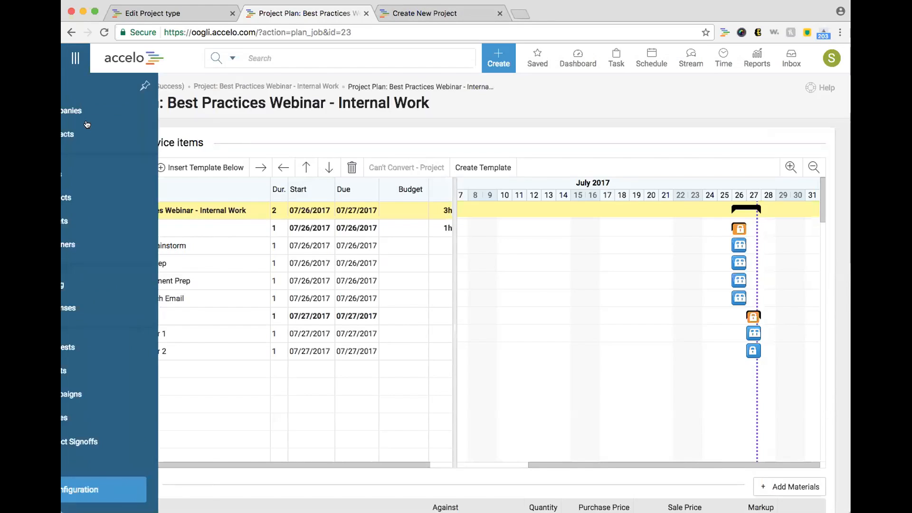
click(118, 226)
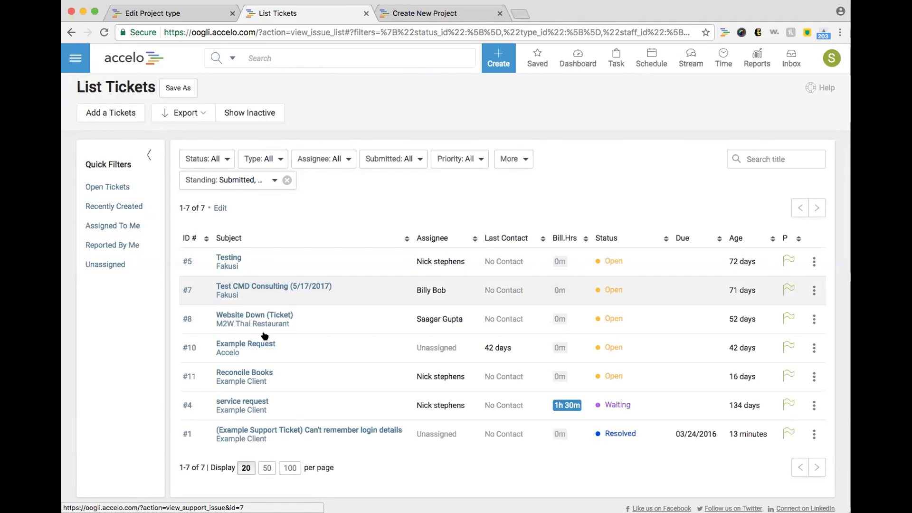
click(252, 404)
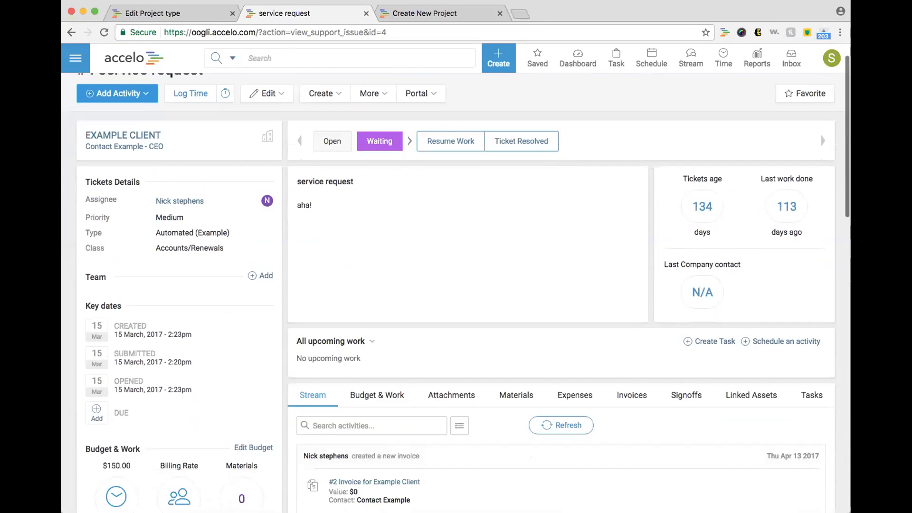
scroll(261, 332, down, 5)
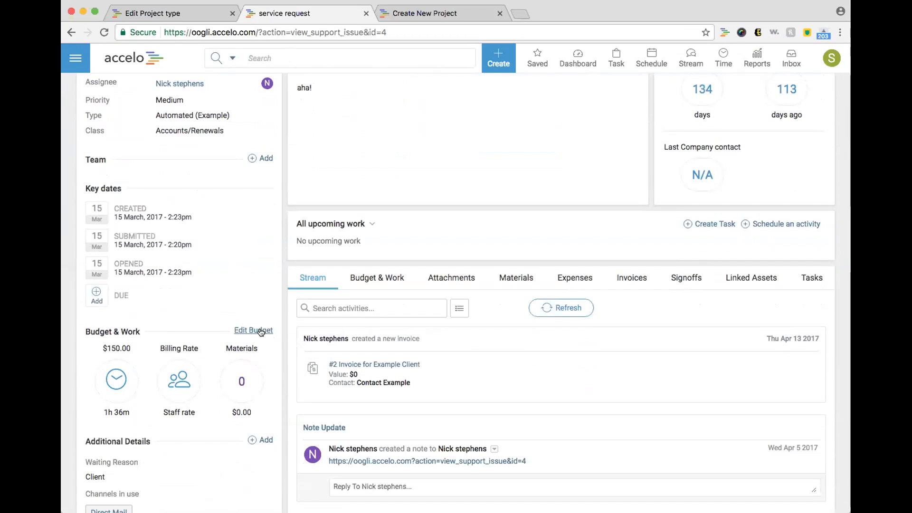
Step: Open Edit Budget to view the ticket's Tickets Budget Config, set to Use staff rate
click(259, 331)
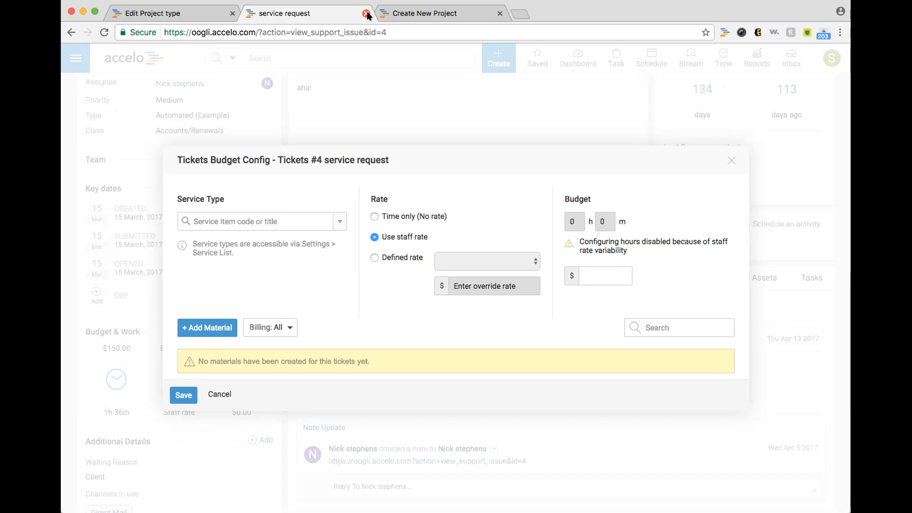
Step: Close the service request and Create New Project tabs and open the Timesheet Report
click(367, 13)
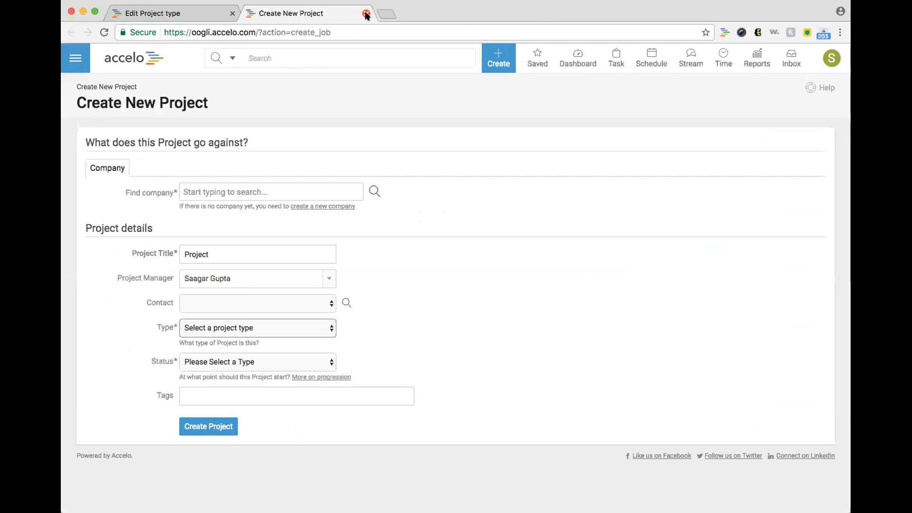
click(366, 13)
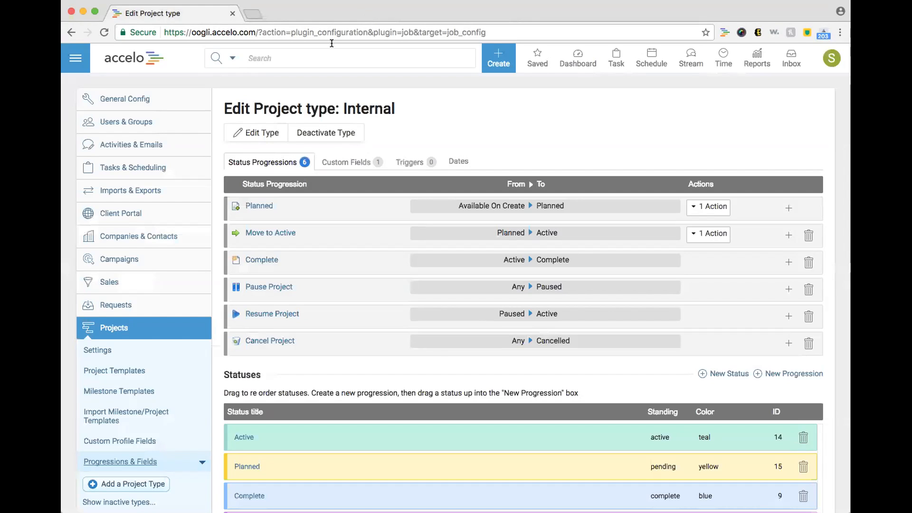
mouse_move(756, 76)
click(737, 92)
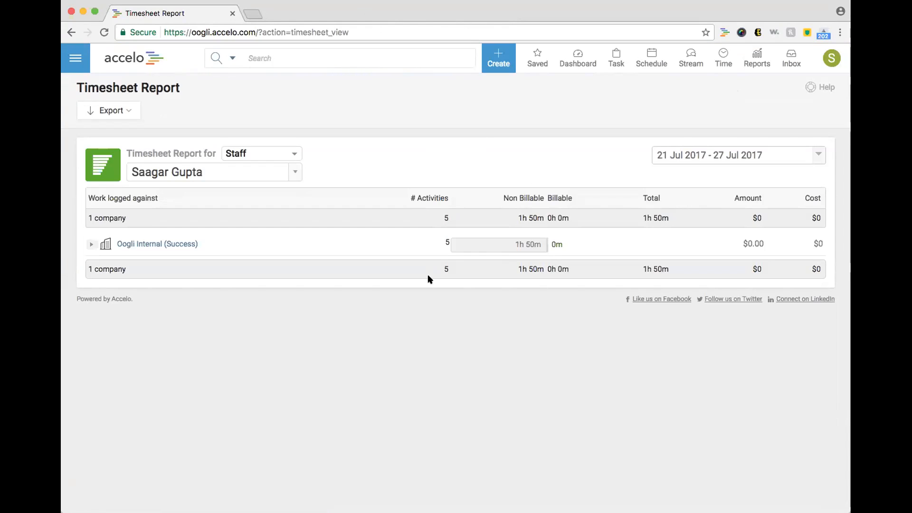
Step: Expand Oogli Internal to show its 1h 50m non-billable webinar time and select the 0h 0m billable value
click(394, 237)
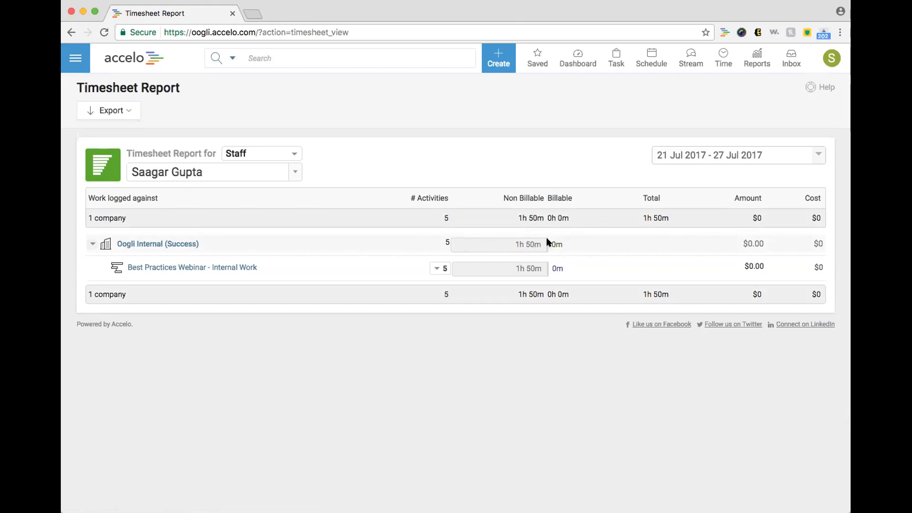
triple_click(566, 217)
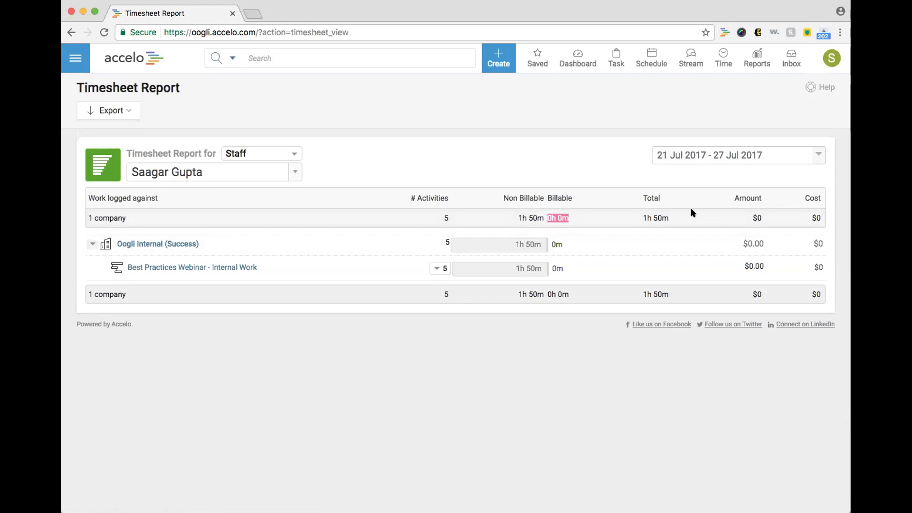
click(816, 242)
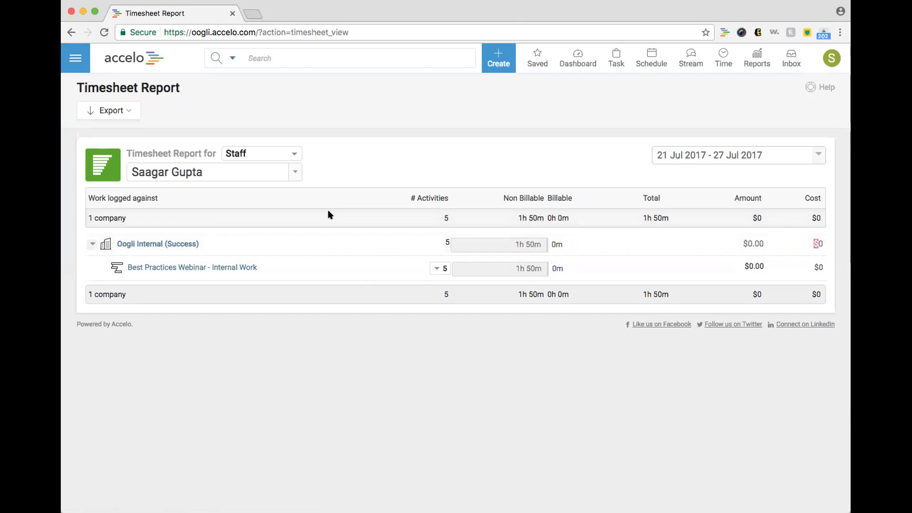
Step: Report the timesheet by Projects, split the webinar into Prep and Webinar, then go to Projects
click(291, 158)
click(278, 195)
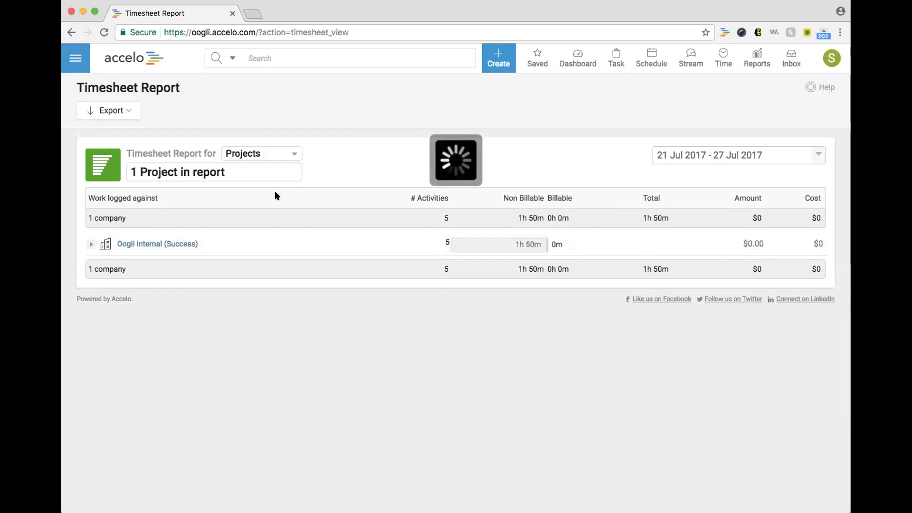
click(280, 245)
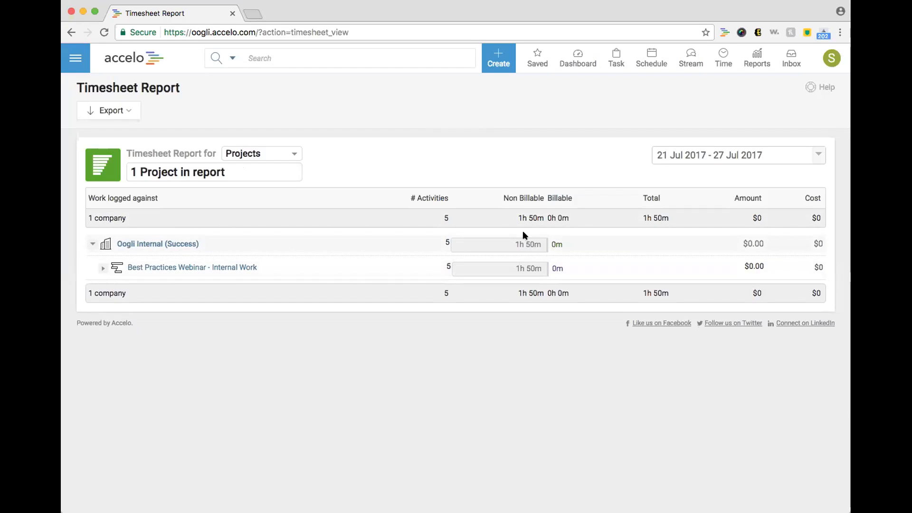
click(810, 267)
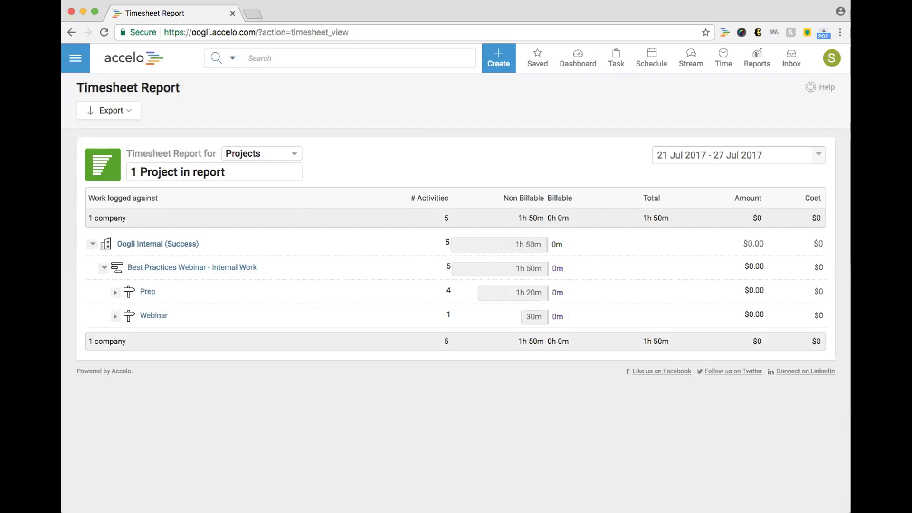
click(68, 63)
click(102, 197)
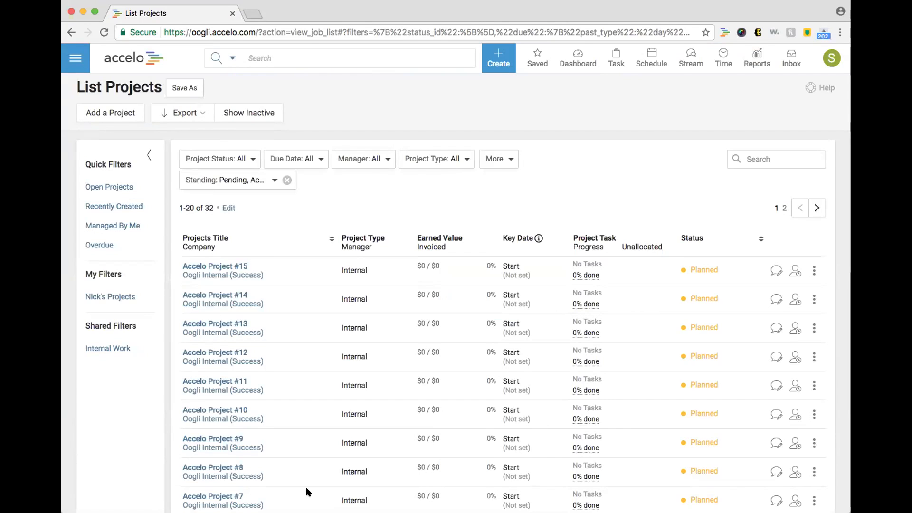
Step: Filter the 32-project list to show only the Internal project type
double_click(209, 208)
click(243, 161)
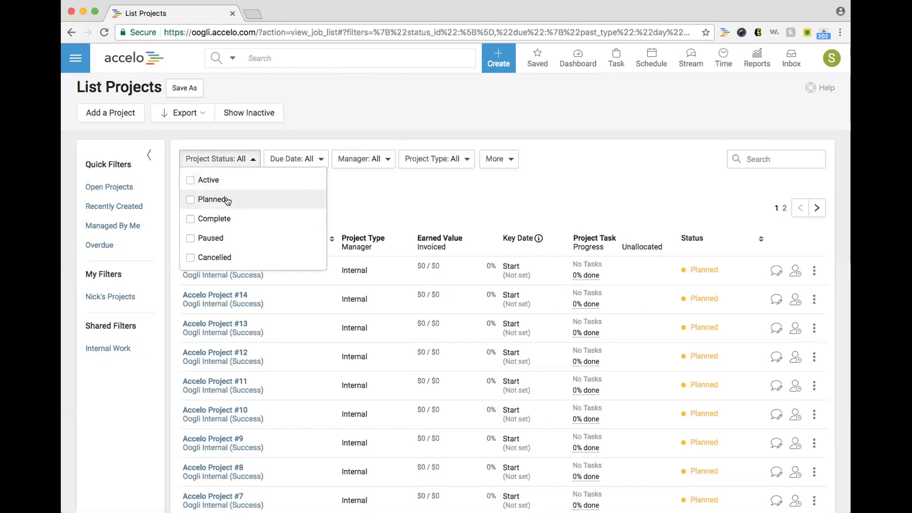
click(372, 209)
click(434, 161)
click(445, 216)
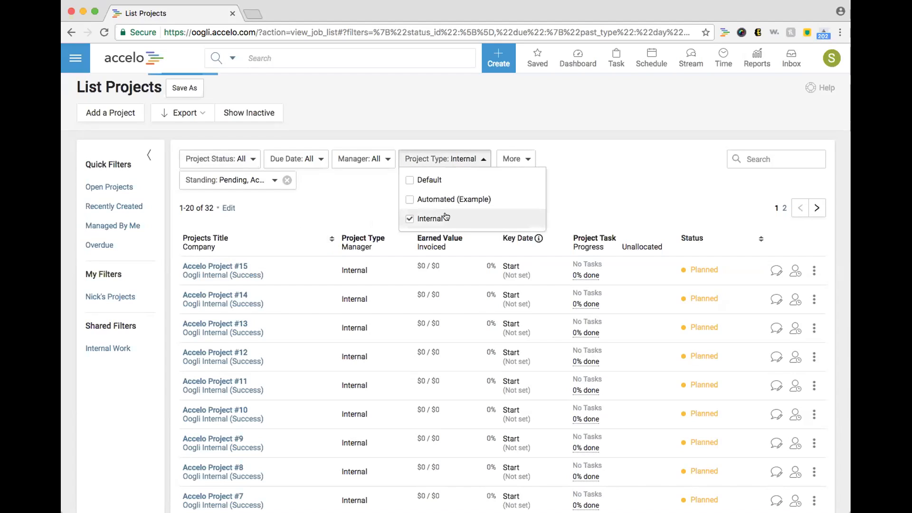
click(249, 161)
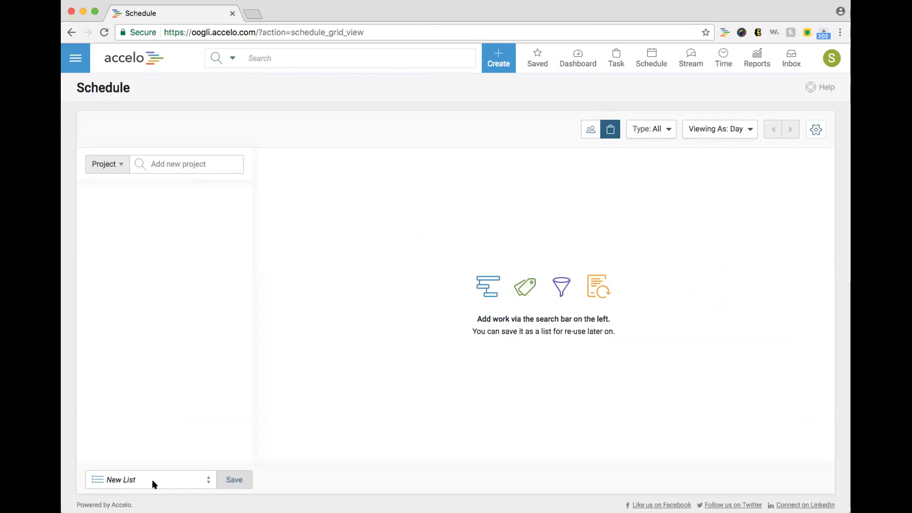
Step: Add the projects from the shared Internal Work filter to the Schedule
click(184, 163)
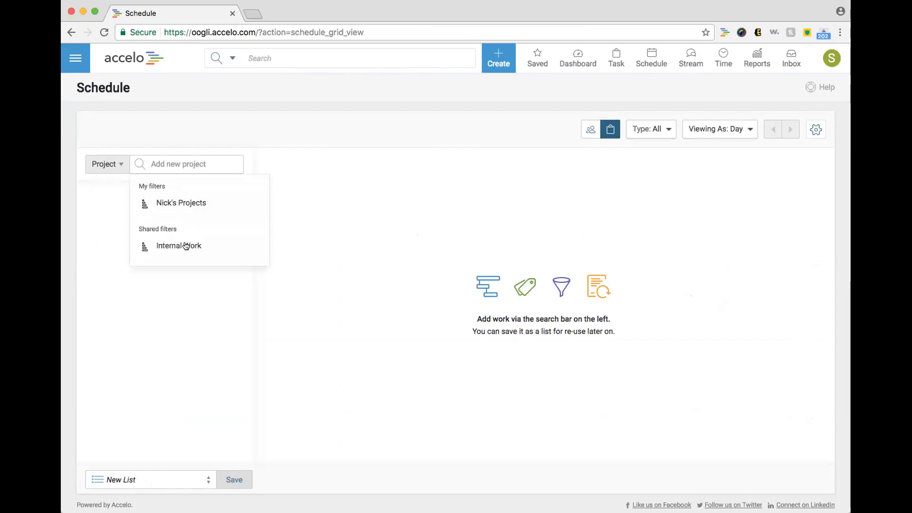
click(186, 243)
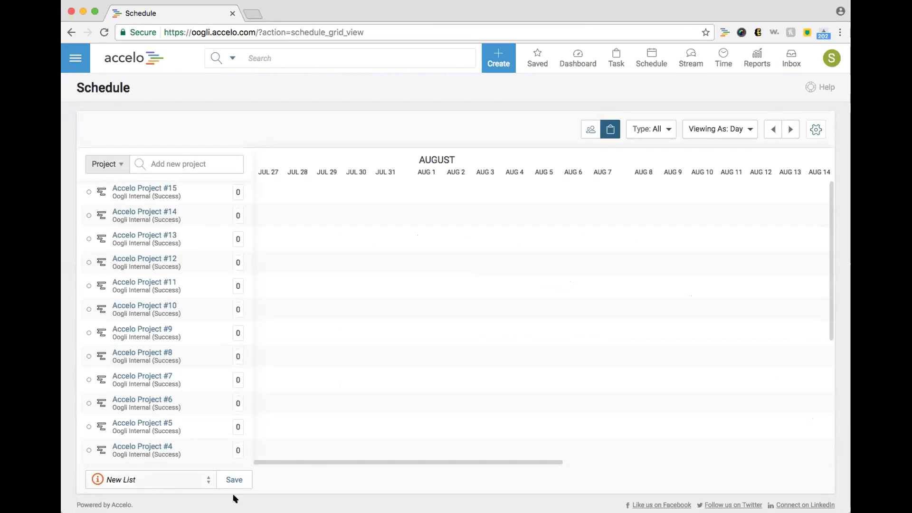
Step: Expand Best Practices Webinar and its Prep phase to show the task times
drag(827, 188, 828, 282)
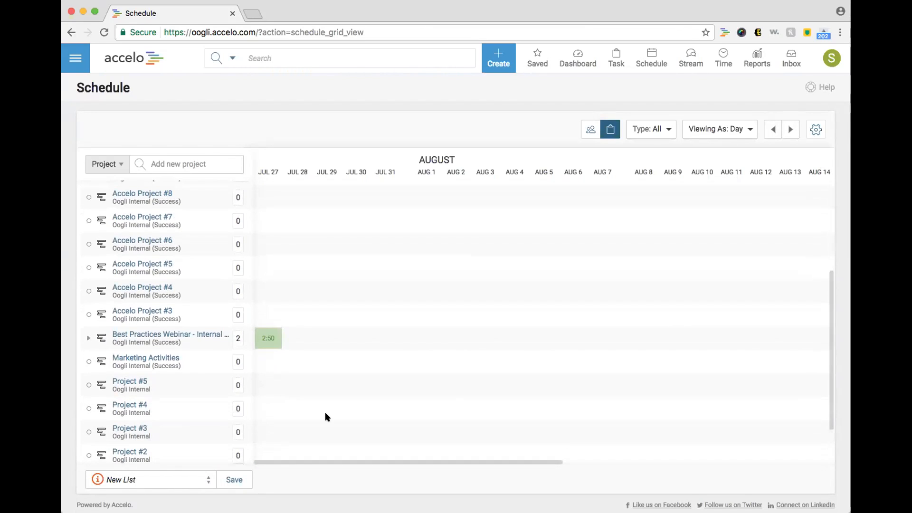
click(88, 339)
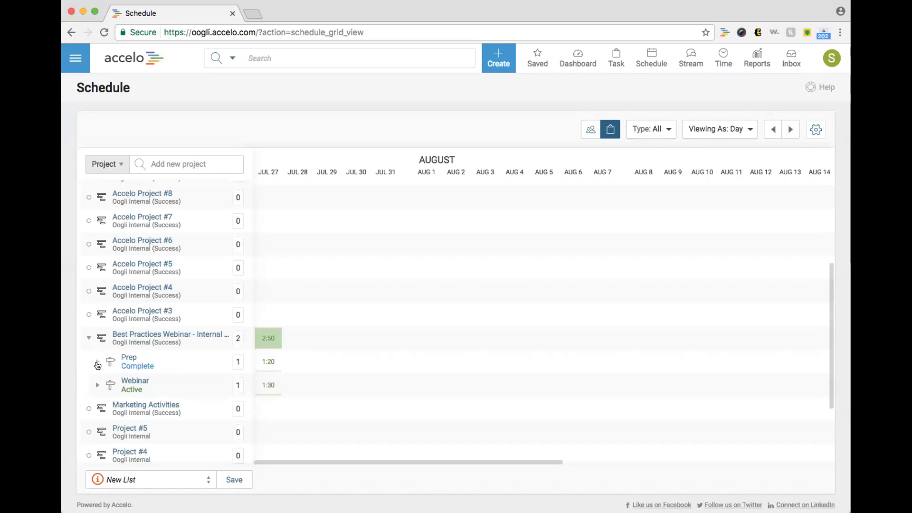
click(98, 363)
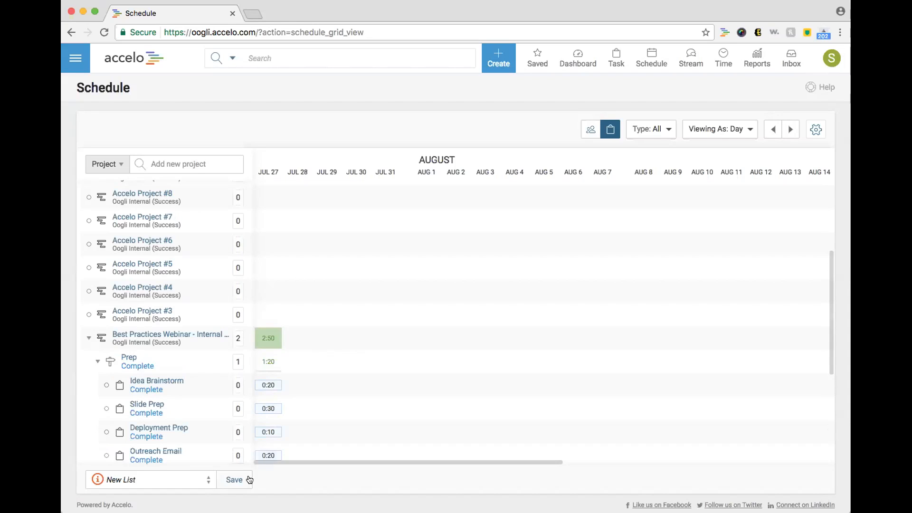
Step: Drag Best Practices Webinar up between Accelo Project #12 and #11
drag(828, 320, 806, 270)
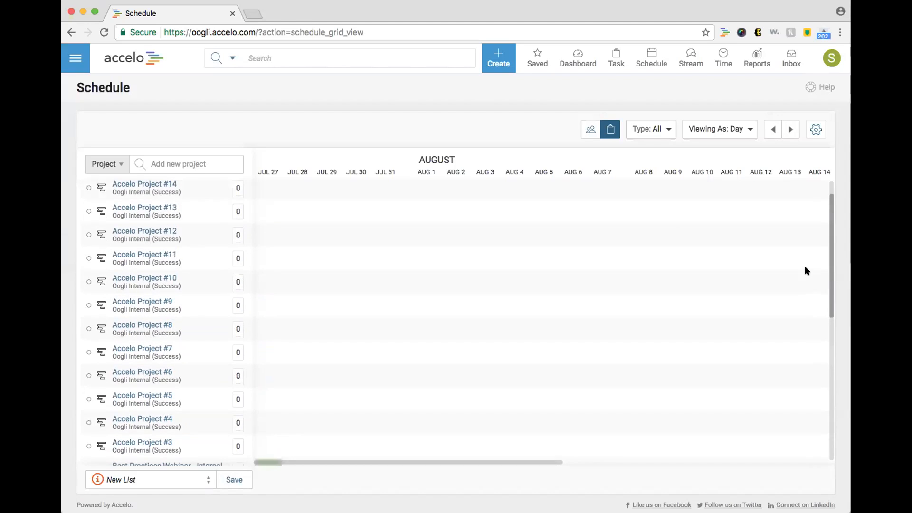
drag(209, 461, 204, 219)
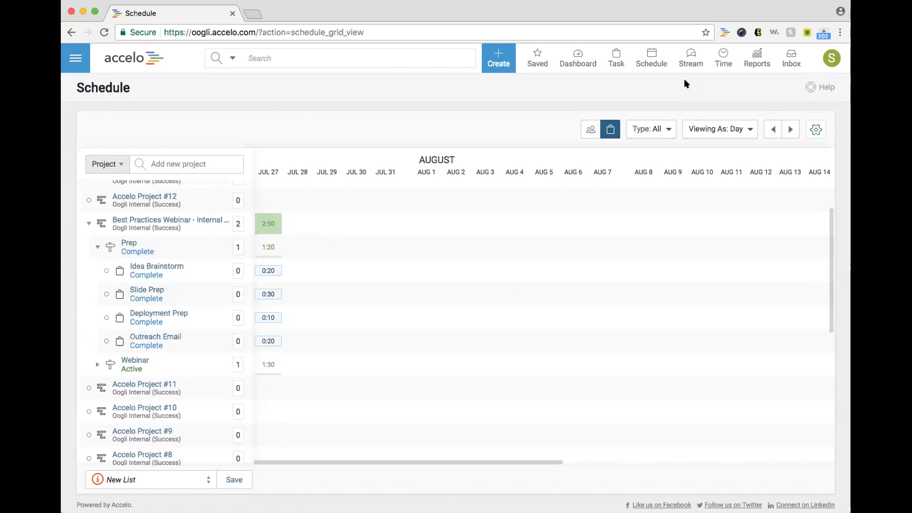
mouse_move(646, 64)
Step: Switch to the activity Stream, confirming you want to leave the Schedule page
click(690, 54)
click(604, 186)
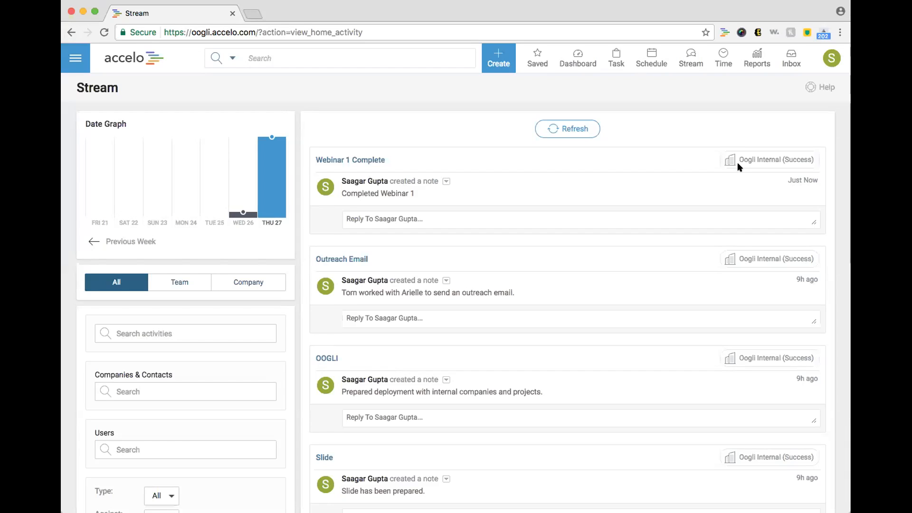
Step: Open the Oogli Internal (Success) company page from the breadcrumb link
mouse_move(748, 161)
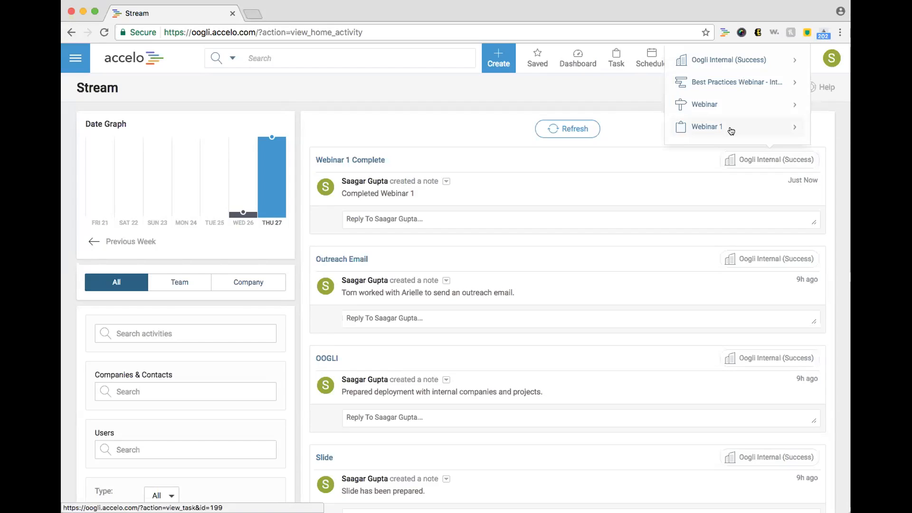
click(722, 66)
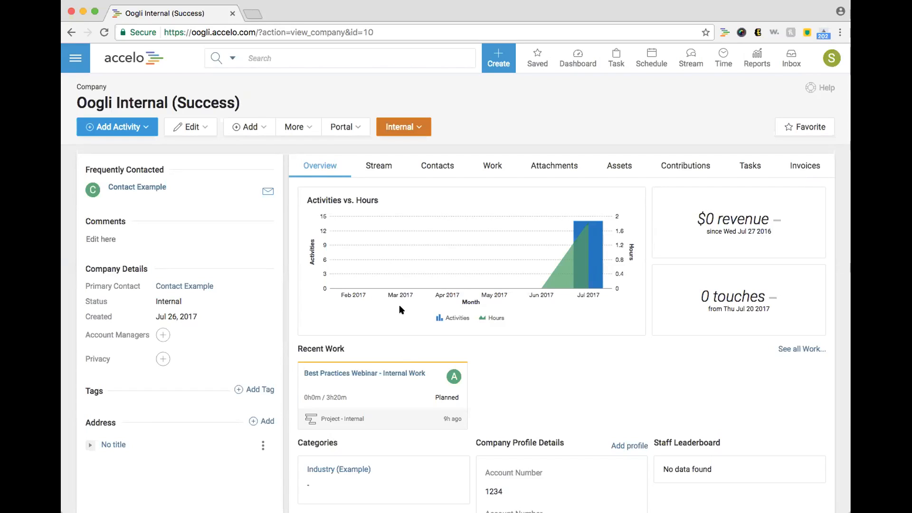
Step: From the company's Work projects, open Best Practices Webinar - Internal Work
click(490, 170)
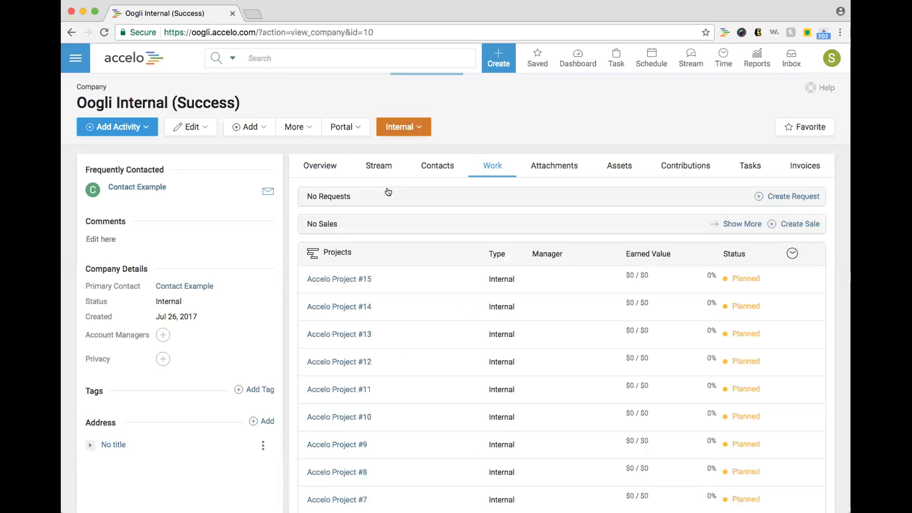
scroll(405, 283, down, 6)
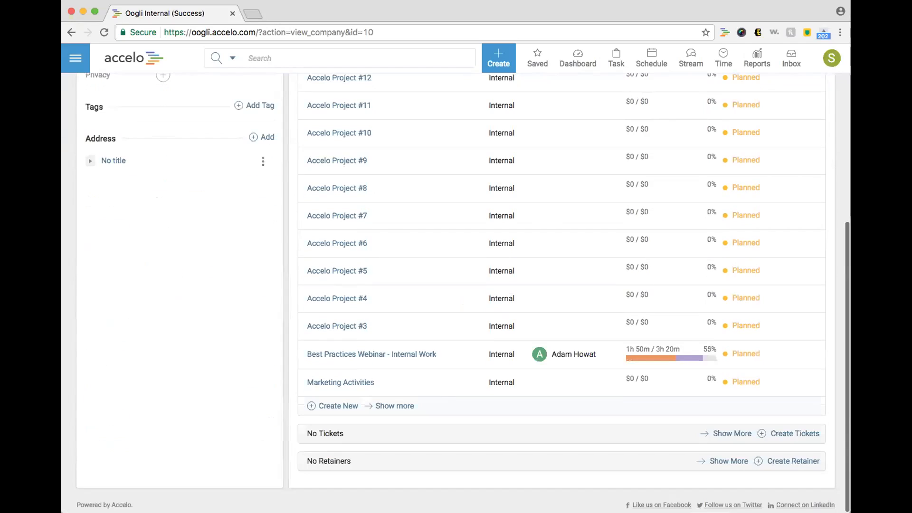
click(389, 355)
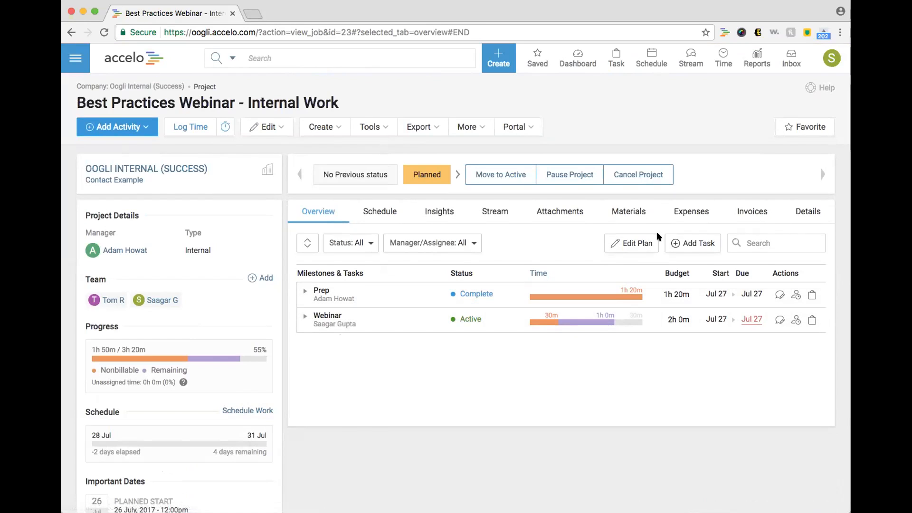
Step: In the project plan, change the project budget from Non-Billable to Calculated Price
click(632, 243)
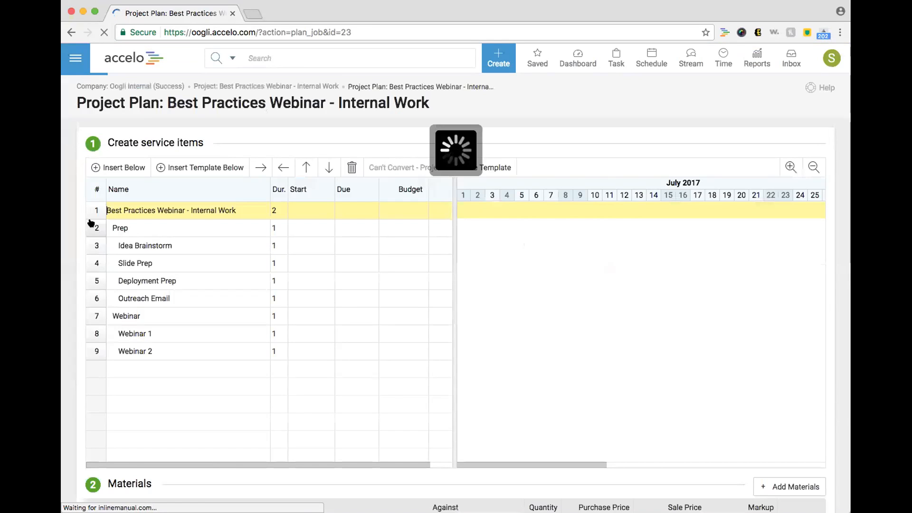
click(101, 209)
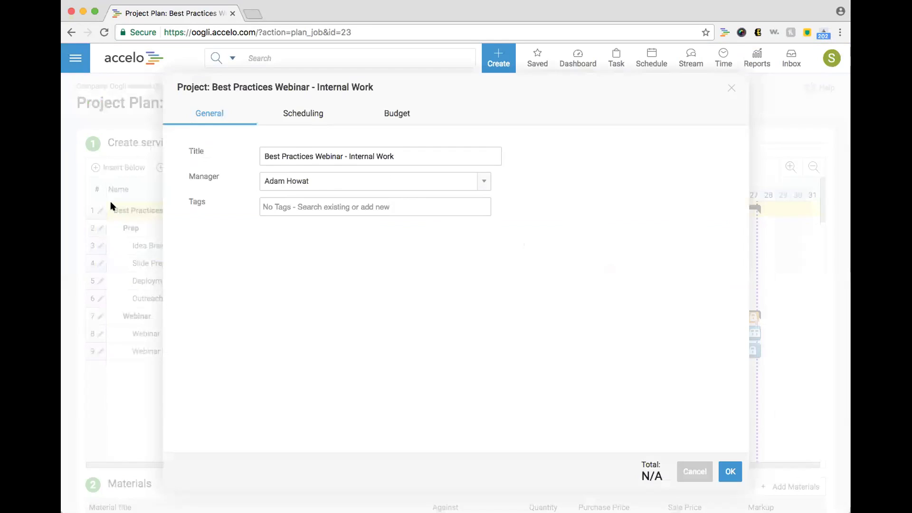
click(377, 114)
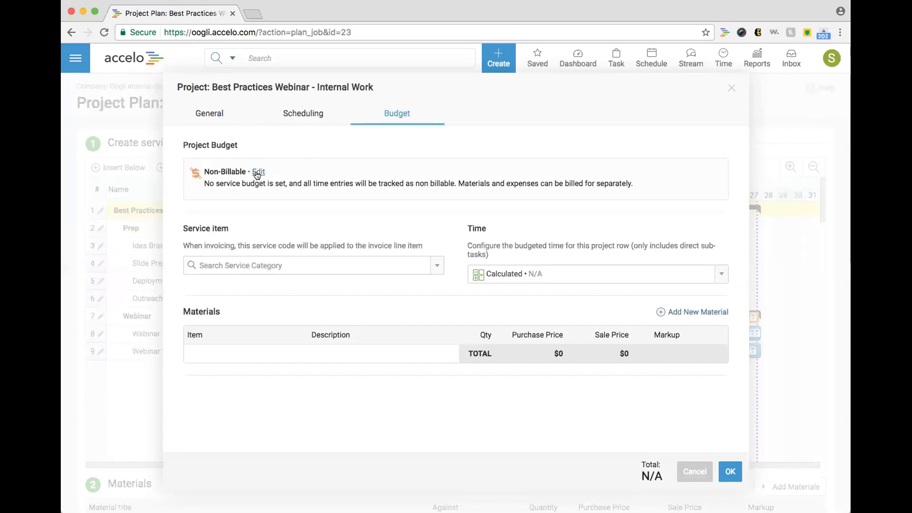
click(257, 172)
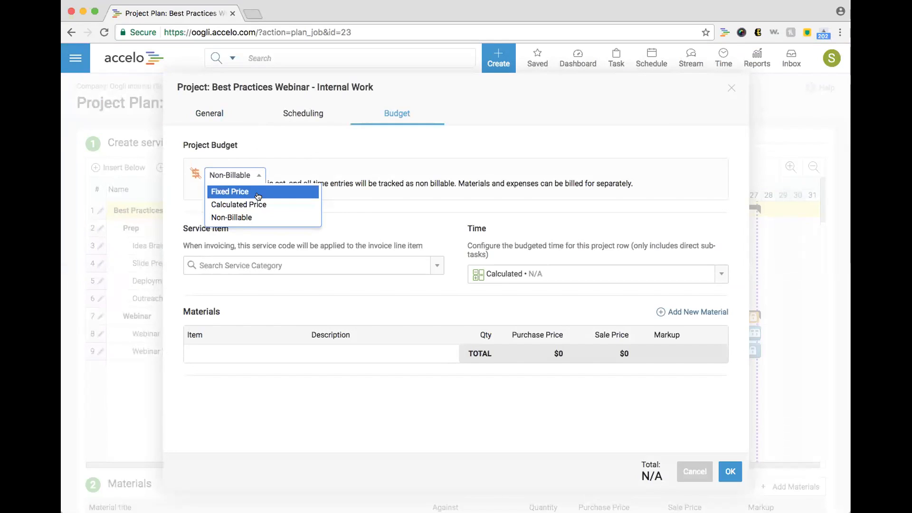
click(258, 204)
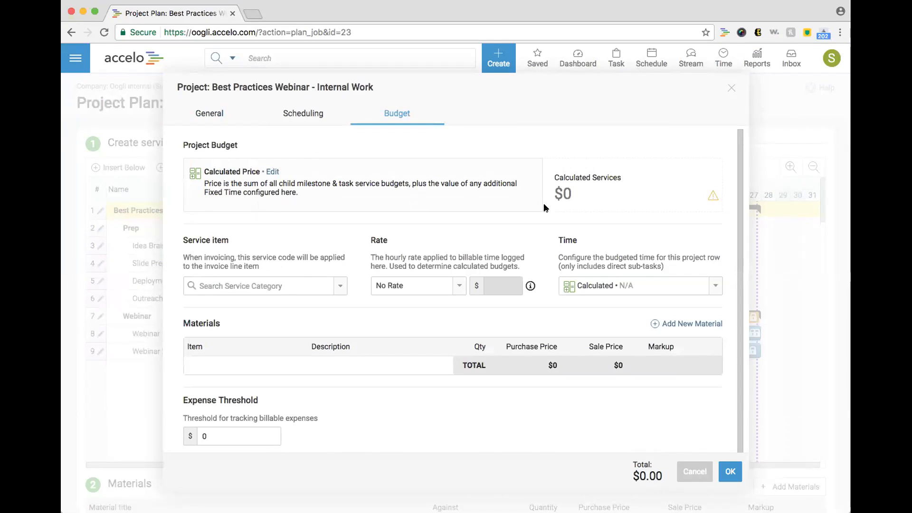
click(731, 472)
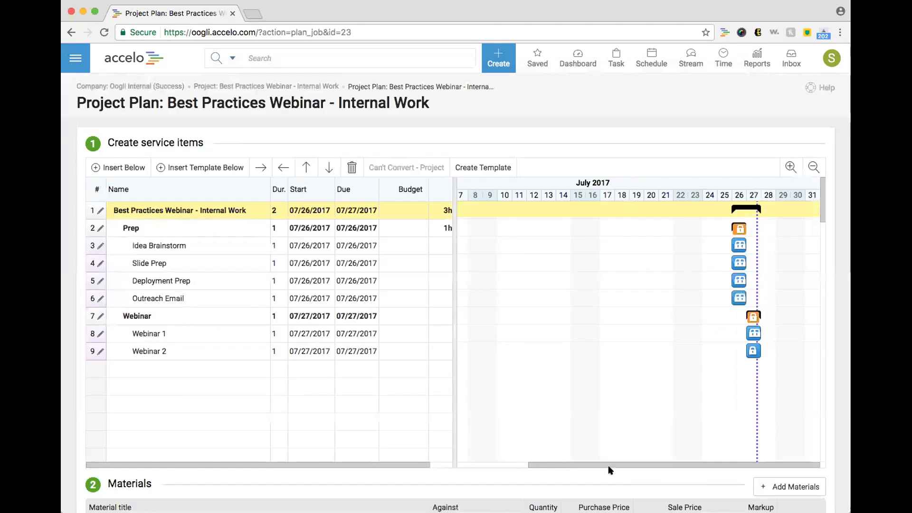
click(97, 318)
click(387, 120)
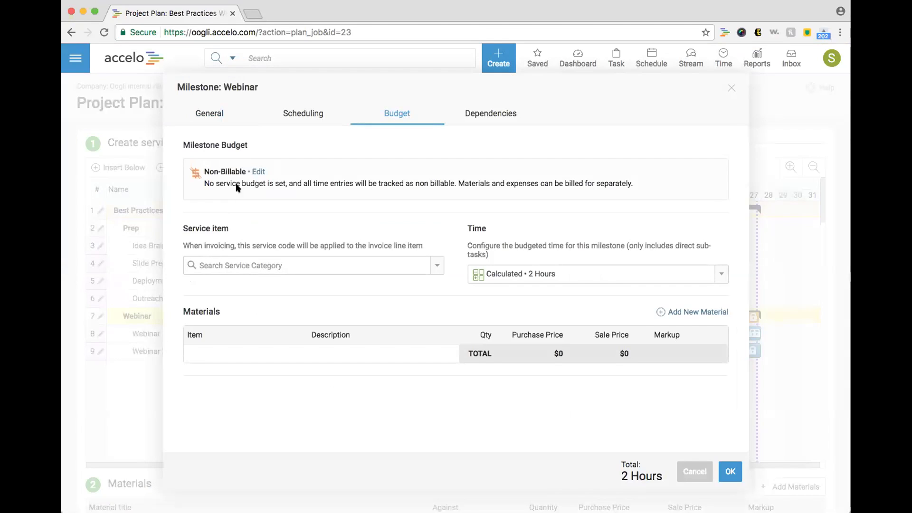
click(205, 172)
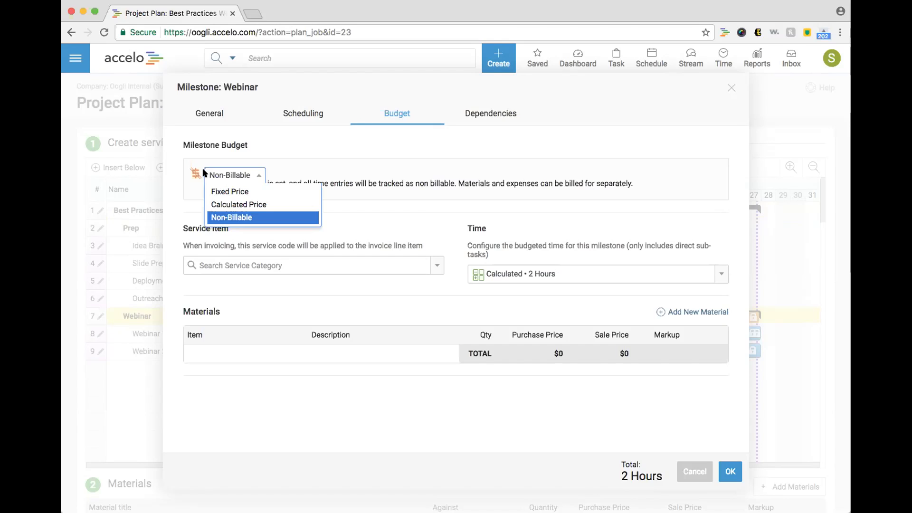
click(731, 89)
click(732, 90)
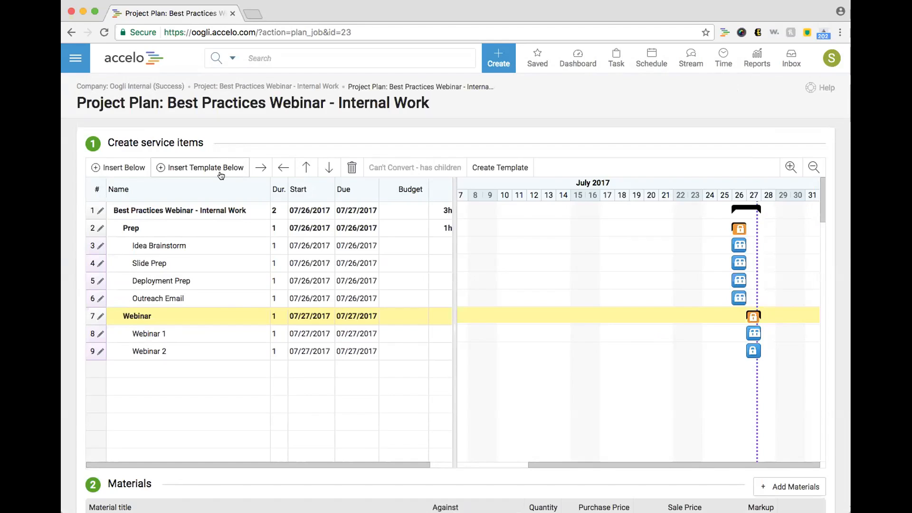
Step: Go to Dashboard > Utilization Dashboard, confirming you want to leave the project plan
click(75, 60)
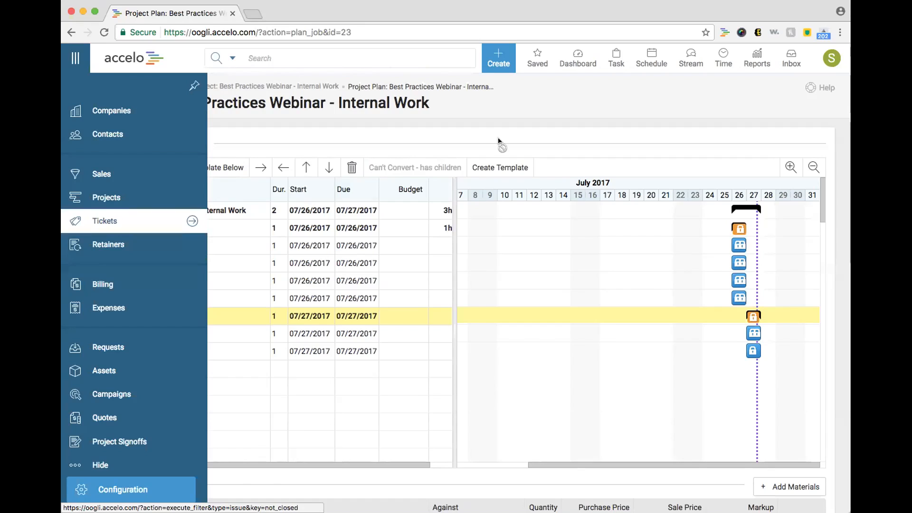
click(582, 53)
click(580, 92)
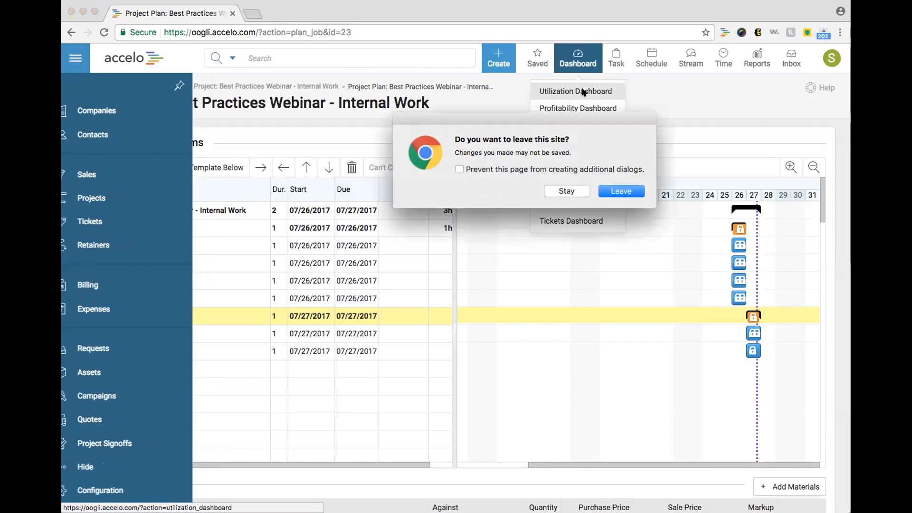
click(622, 190)
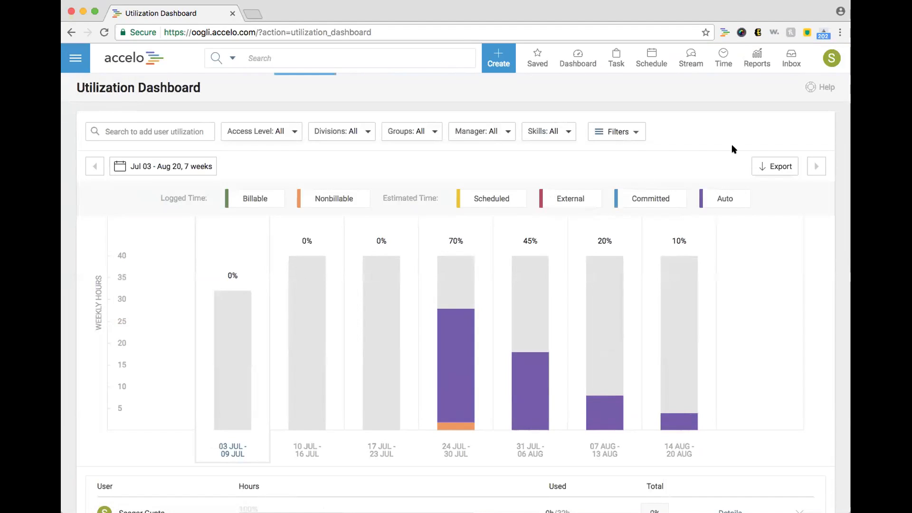
Step: Turn off the Auto legend item so only 5% nonbillable time remains in the 24 Jul week
click(719, 195)
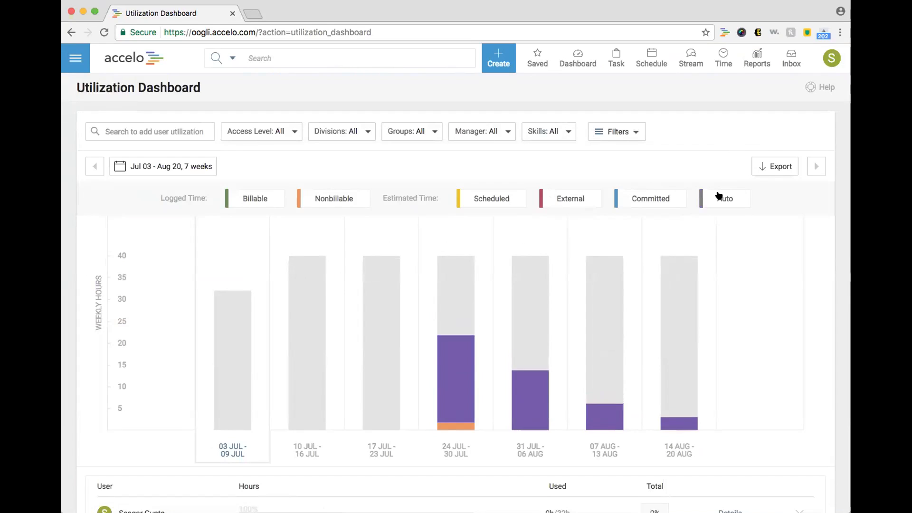
mouse_move(438, 425)
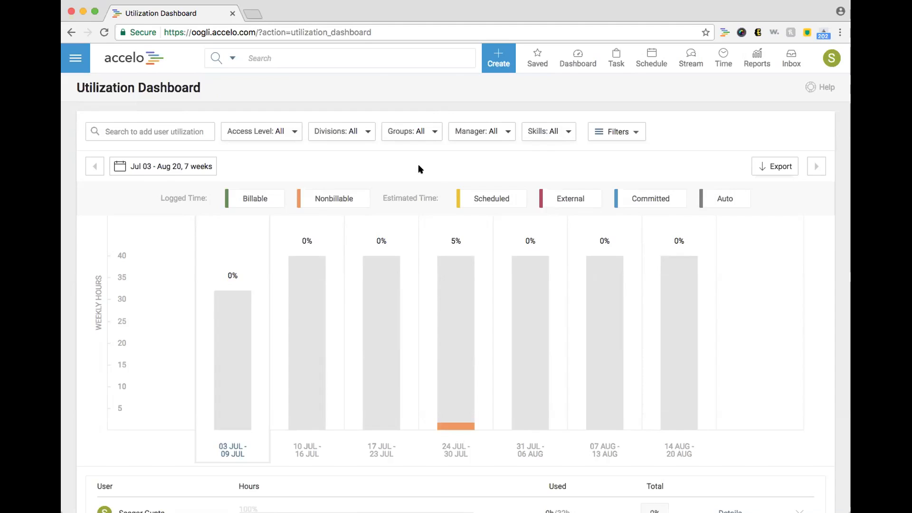
scroll(418, 164, down, 1)
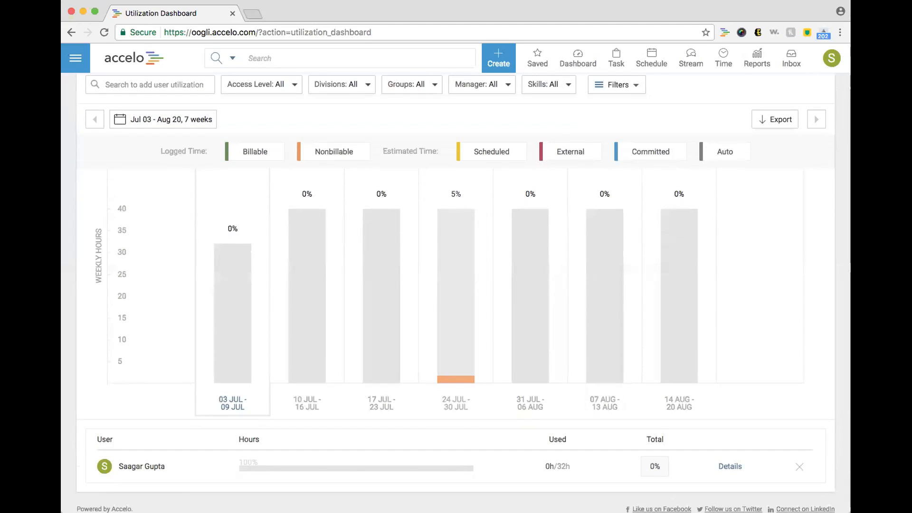
mouse_move(569, 59)
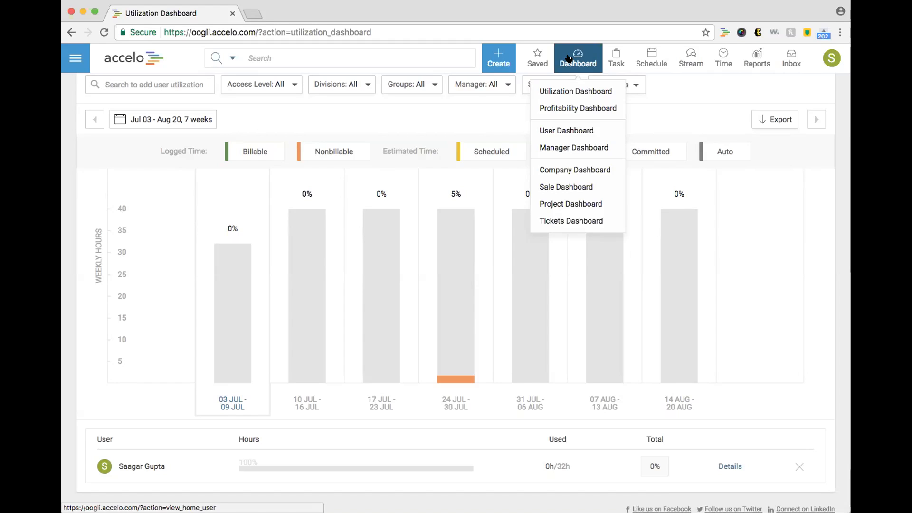
mouse_move(831, 58)
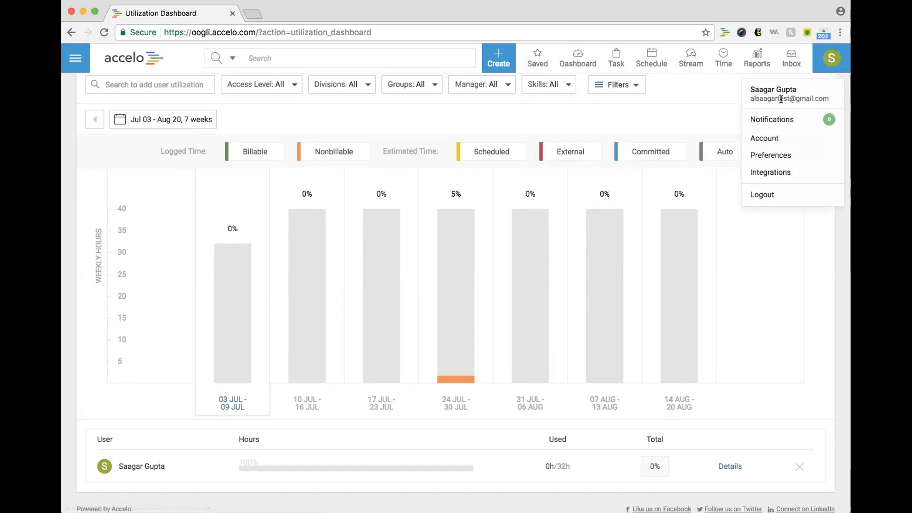
triple_click(767, 100)
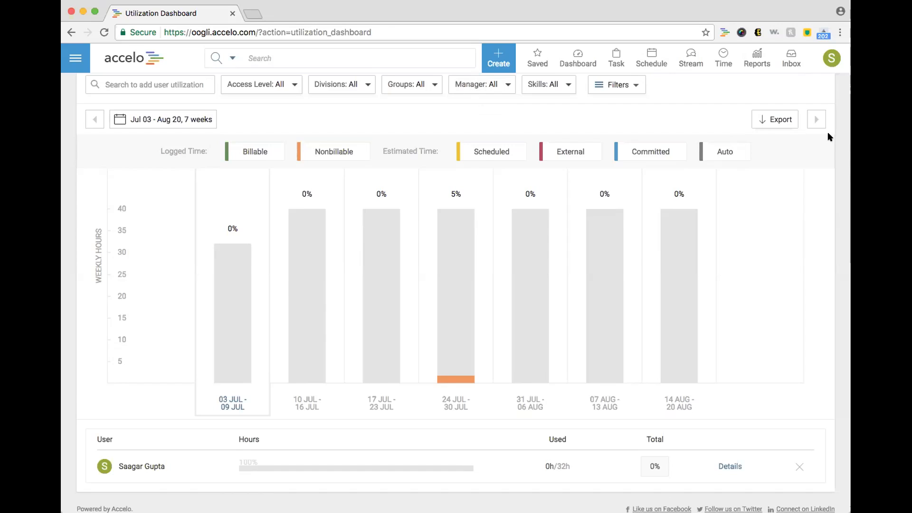
Step: Open the Help & Feedback panel for the Utilization Dashboard
scroll(829, 137, up, 2)
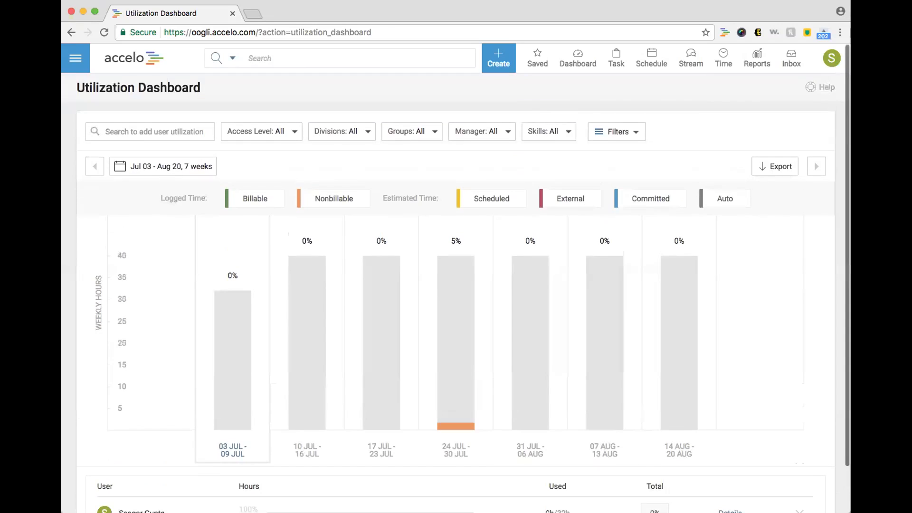
click(811, 87)
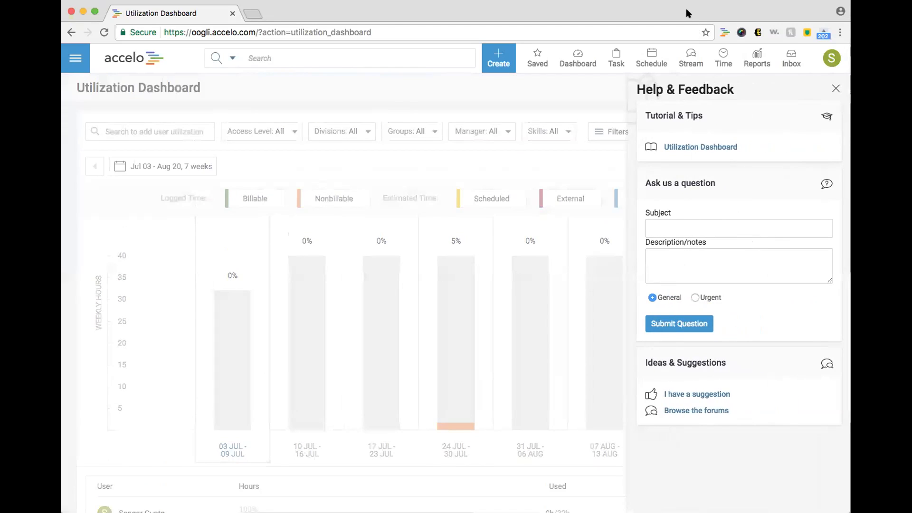
click(60, 280)
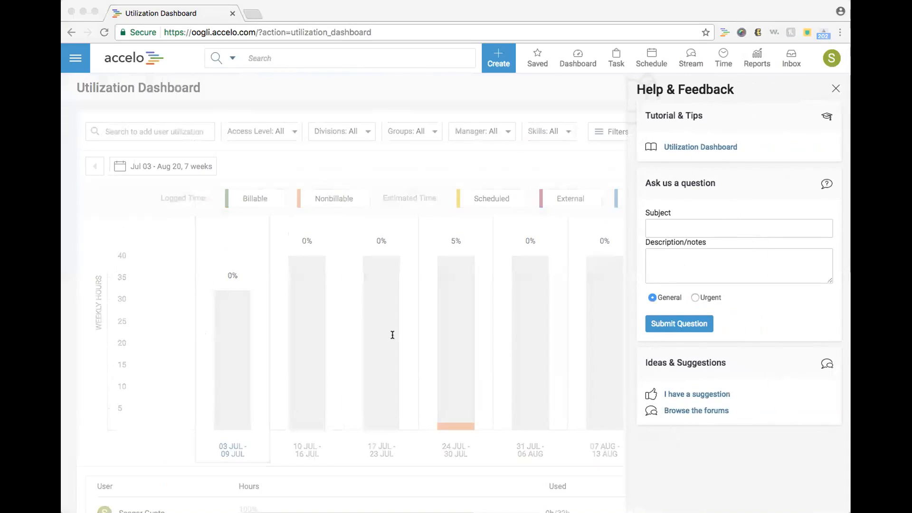